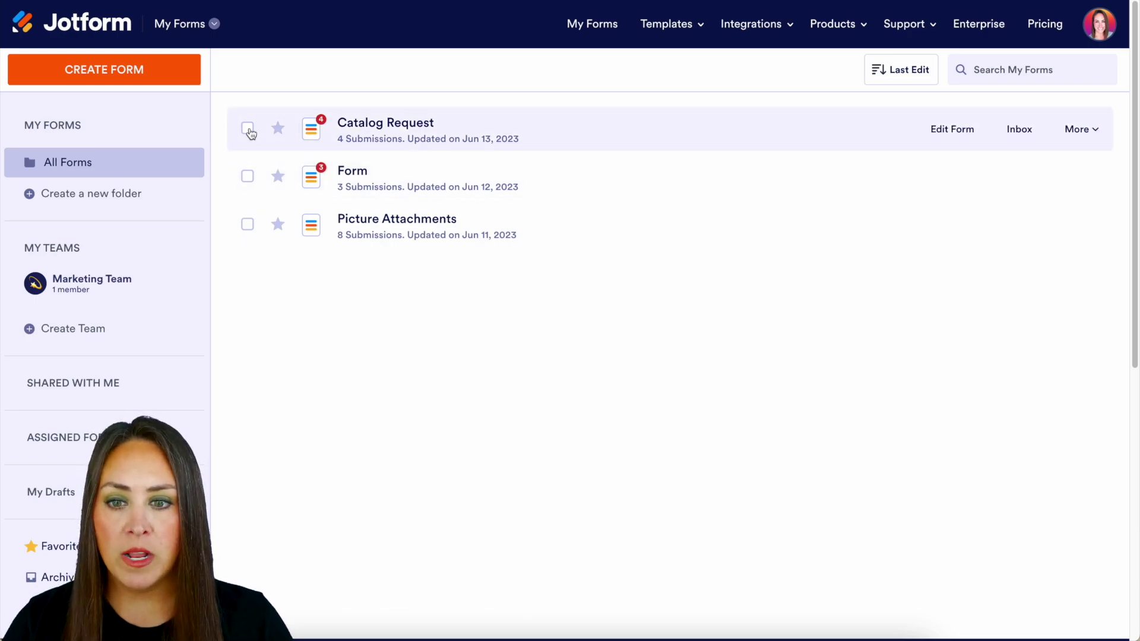
# - Start a new digest email report for the Catalog Request form
pyautogui.click(248, 129)
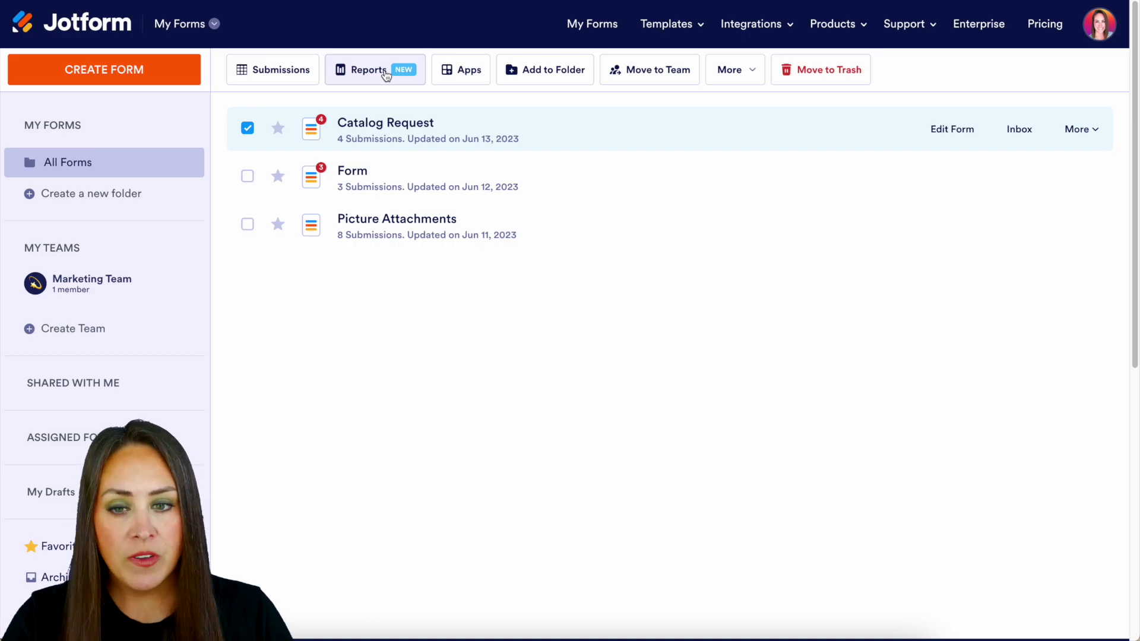
pyautogui.click(386, 71)
pyautogui.click(371, 164)
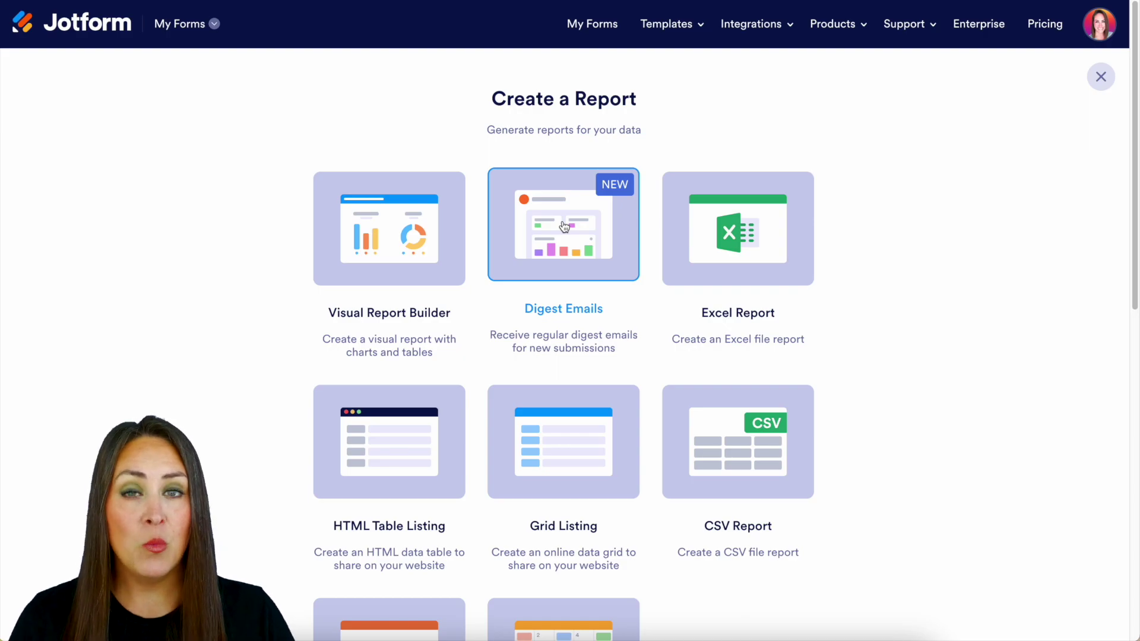
pyautogui.click(564, 227)
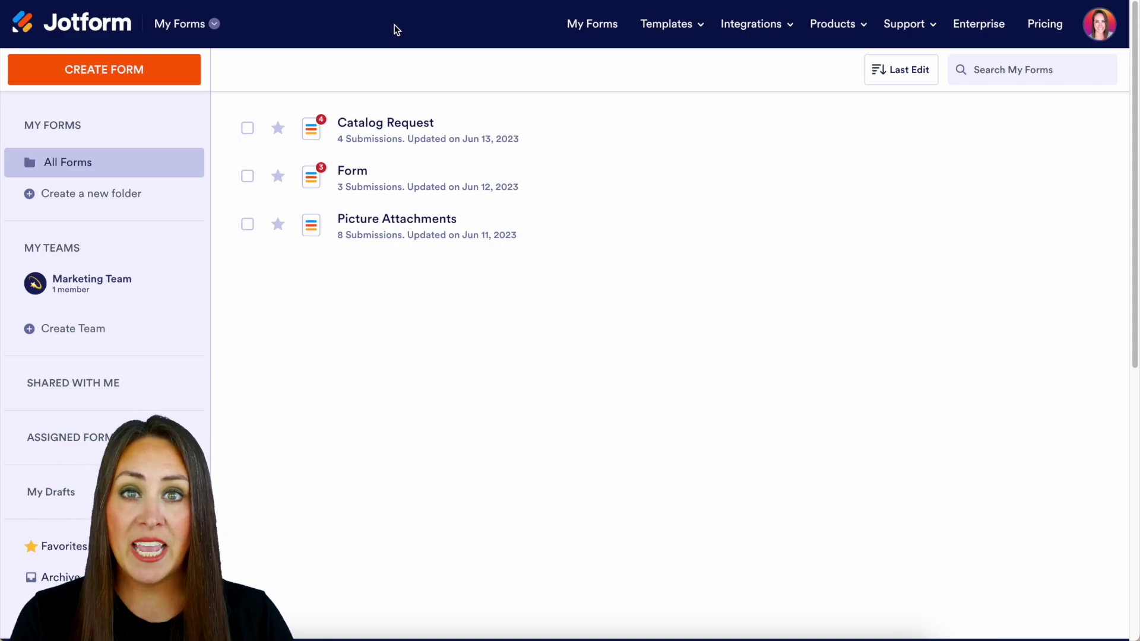
# - Add the form named Form to the selection and start a new digest for both forms
pyautogui.moveTo(740, 123)
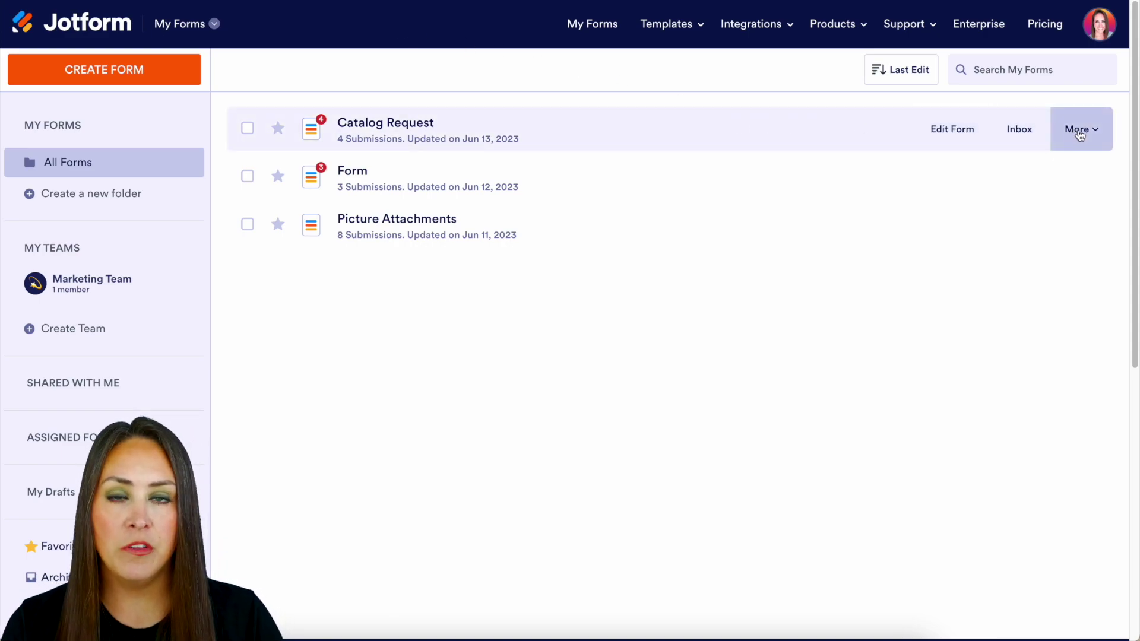
pyautogui.click(1086, 137)
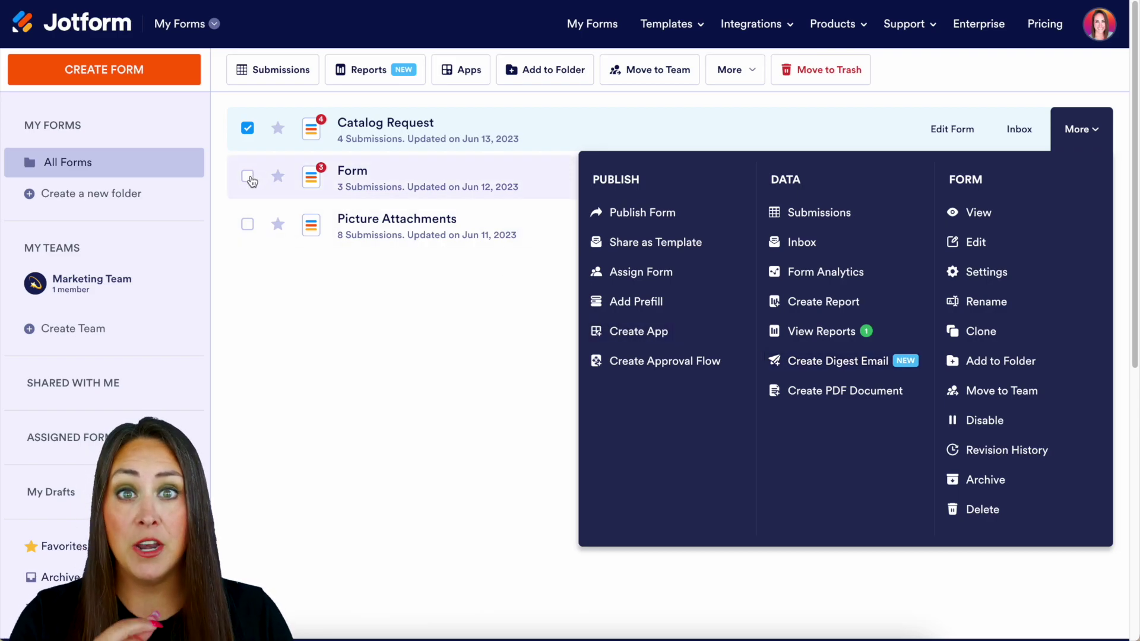
pyautogui.click(248, 176)
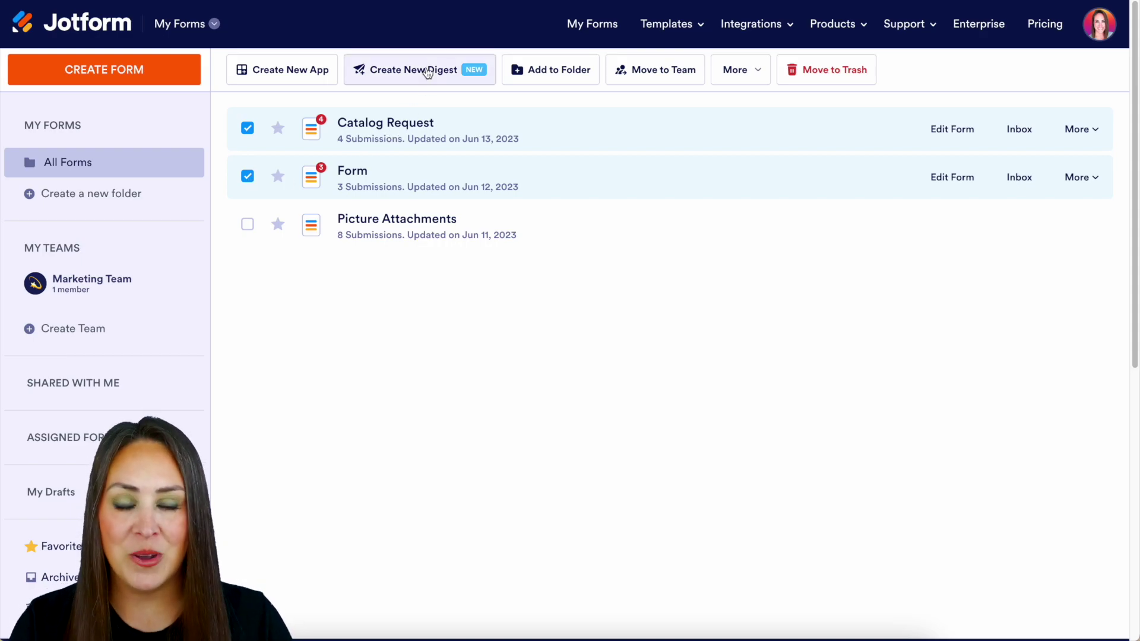
pyautogui.click(428, 71)
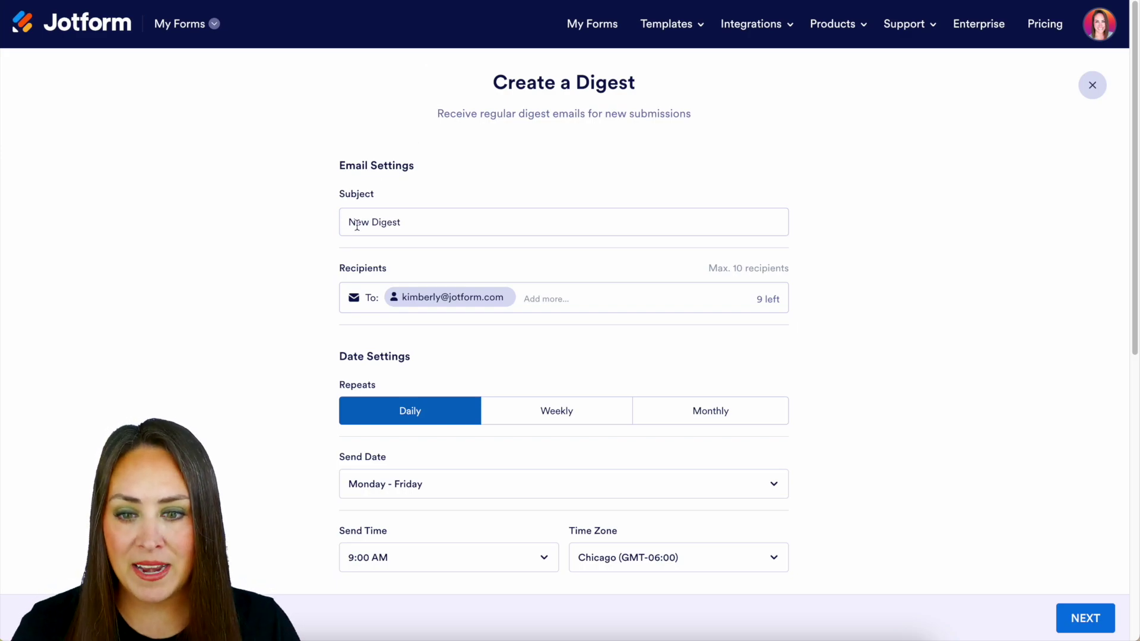
# - Retitle the digest subject 'Daily Digest' and schedule it daily, Monday - Sunday, then continue to layout
pyautogui.doubleClick(357, 221)
pyautogui.write('Daily')
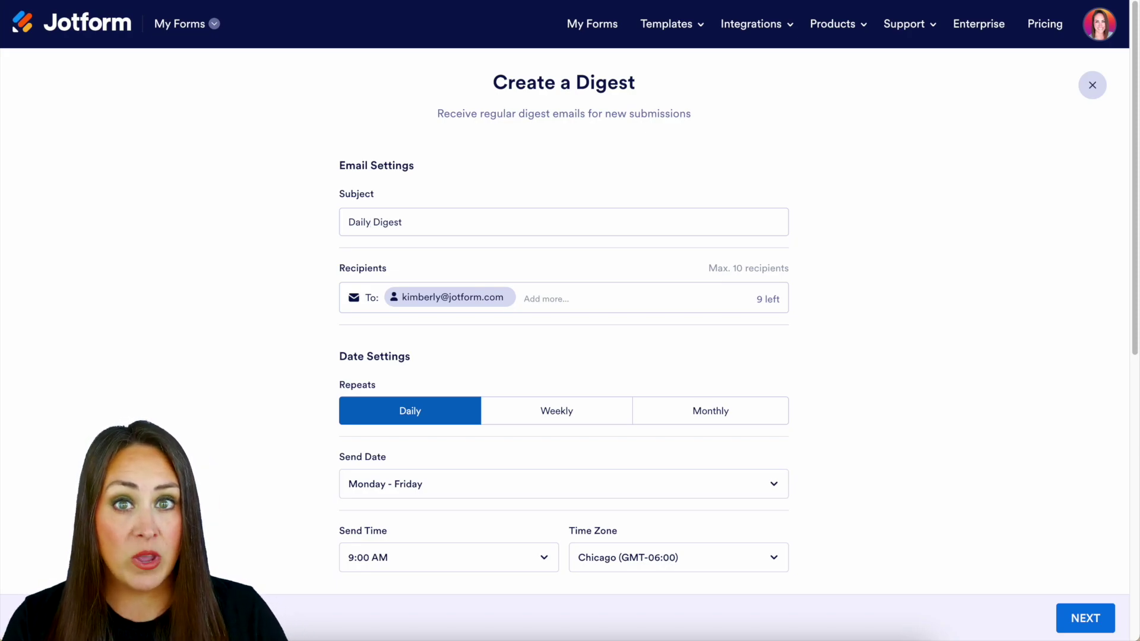
pyautogui.scroll(-4, 290, 310)
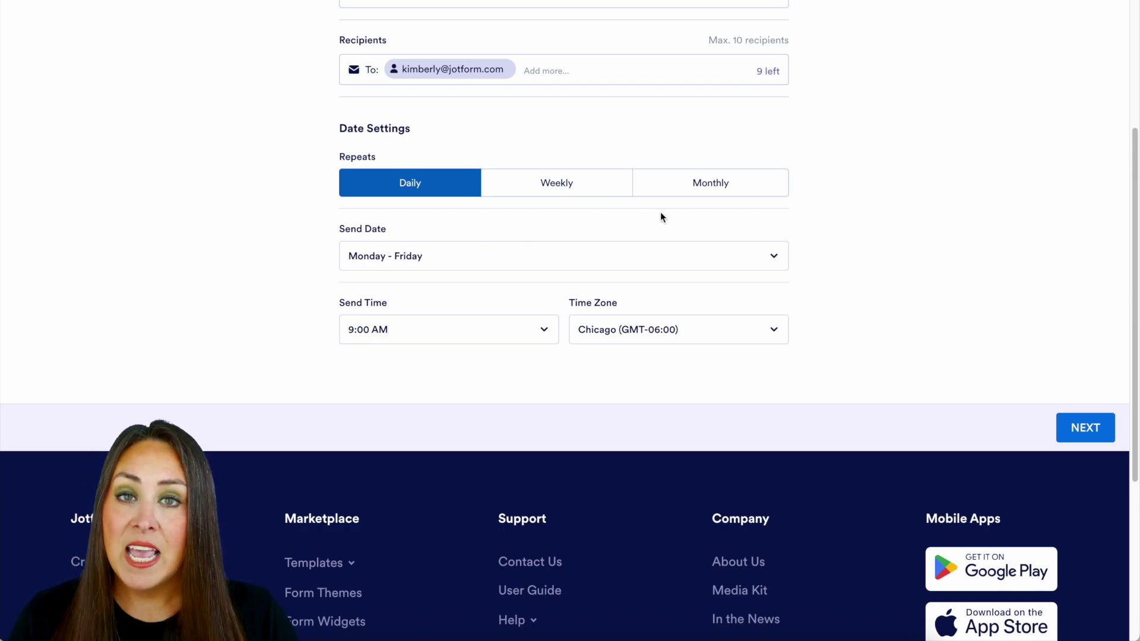
pyautogui.click(745, 252)
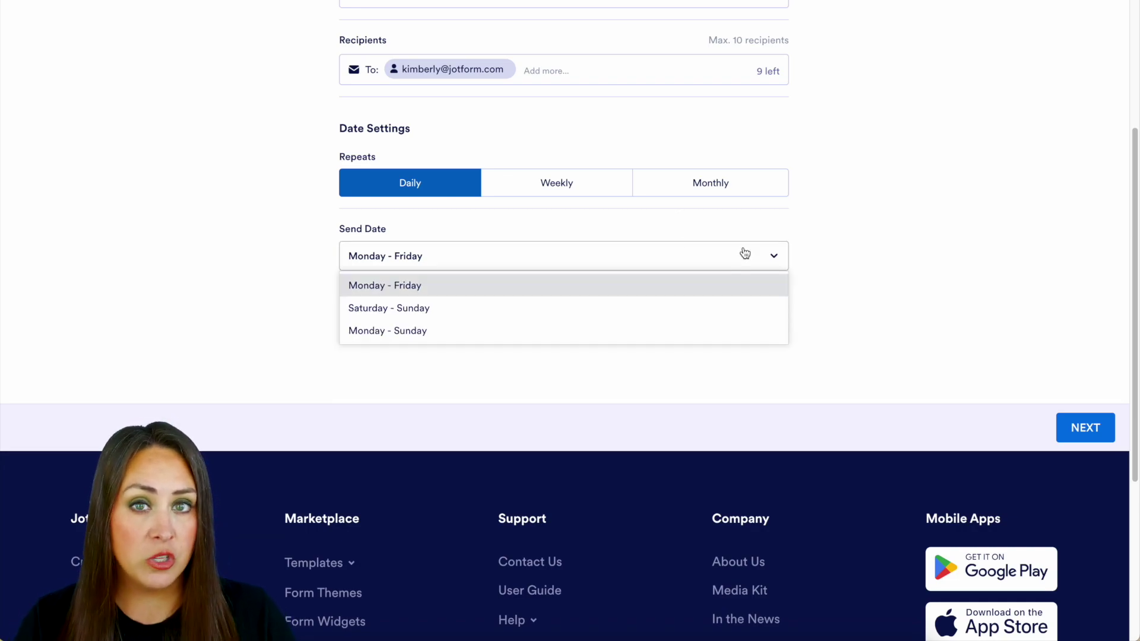
pyautogui.click(751, 336)
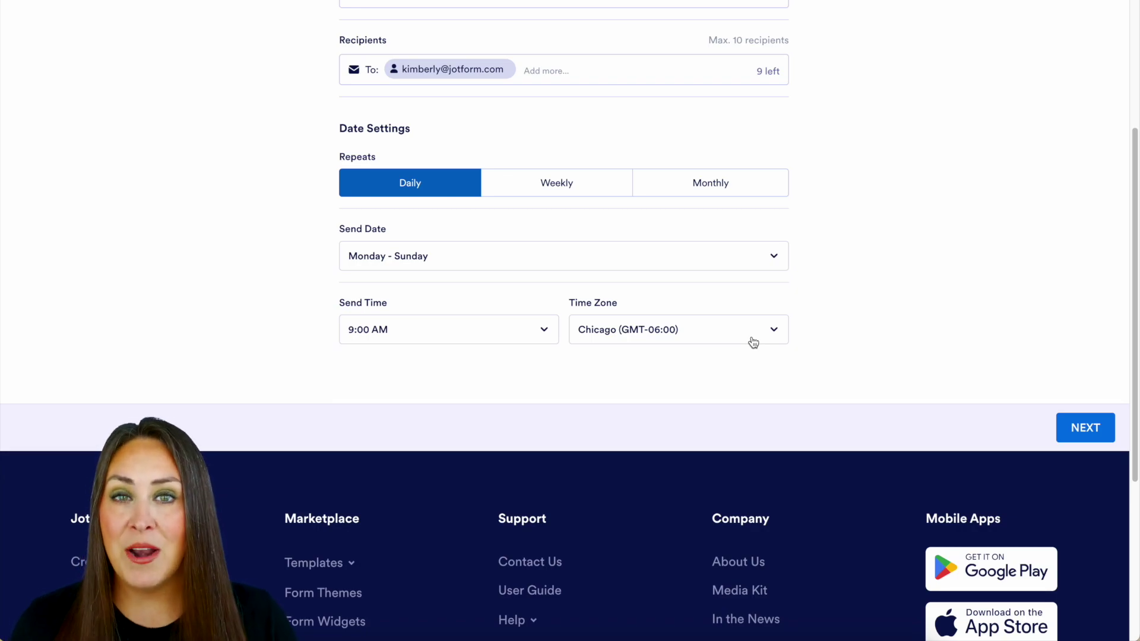
pyautogui.click(1092, 434)
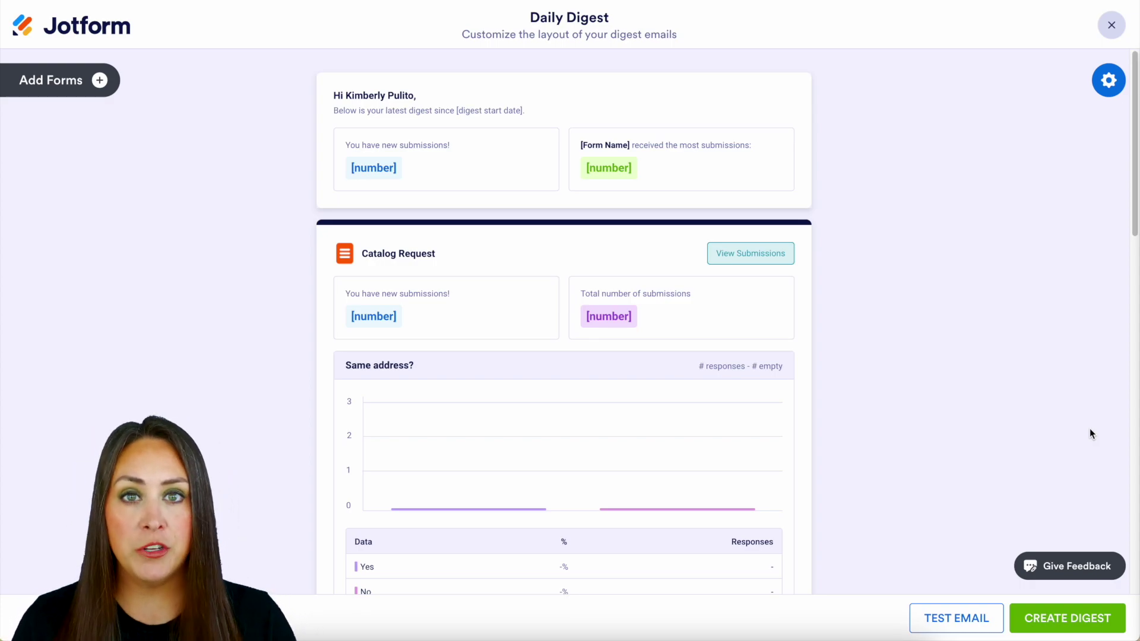
pyautogui.click(1107, 83)
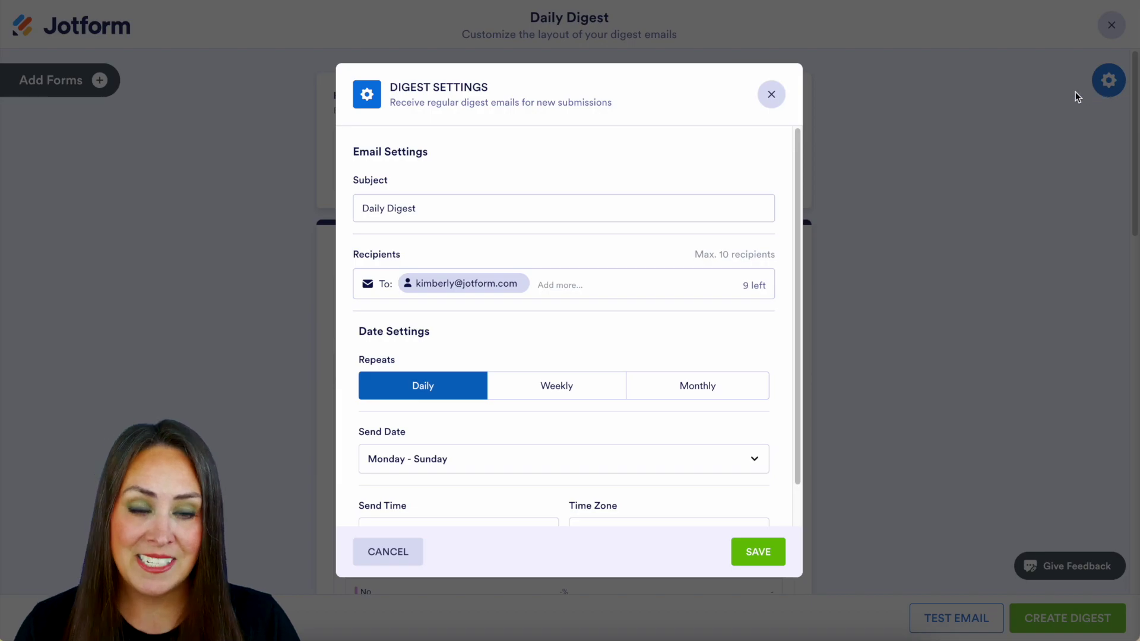
pyautogui.click(770, 95)
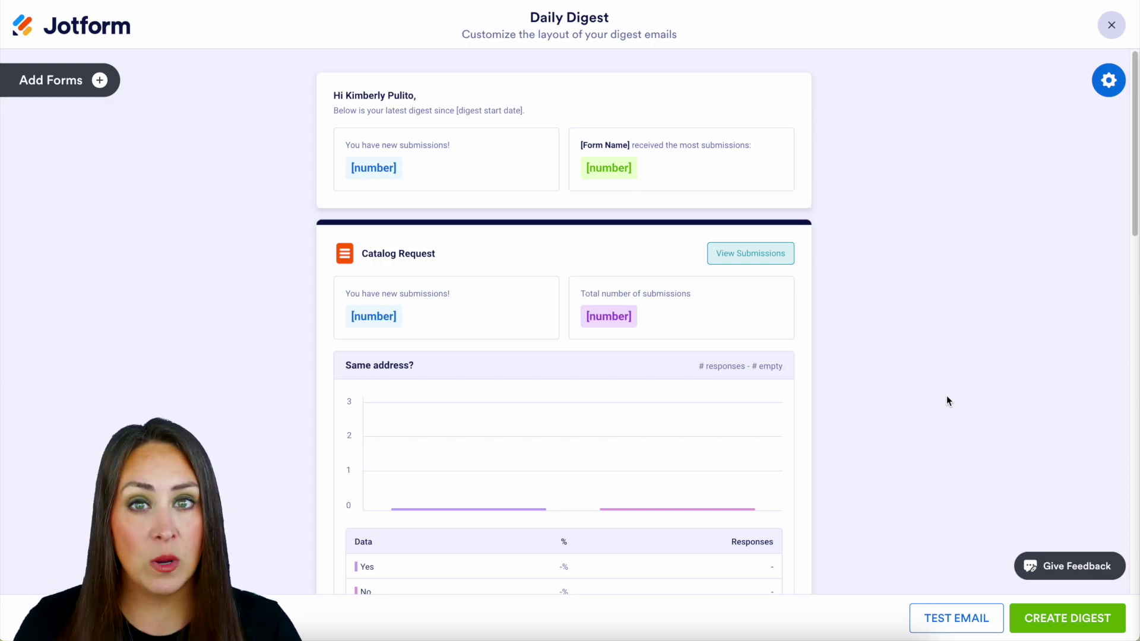
# - Add the Picture Attachments form to the digest as a third section
pyautogui.click(97, 82)
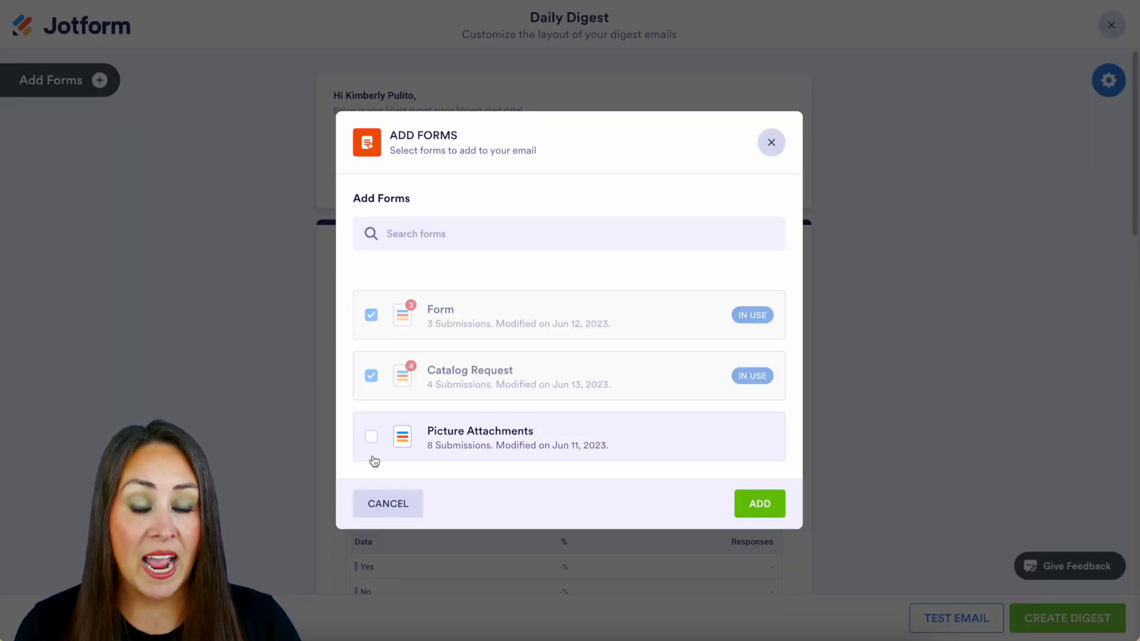
pyautogui.click(771, 143)
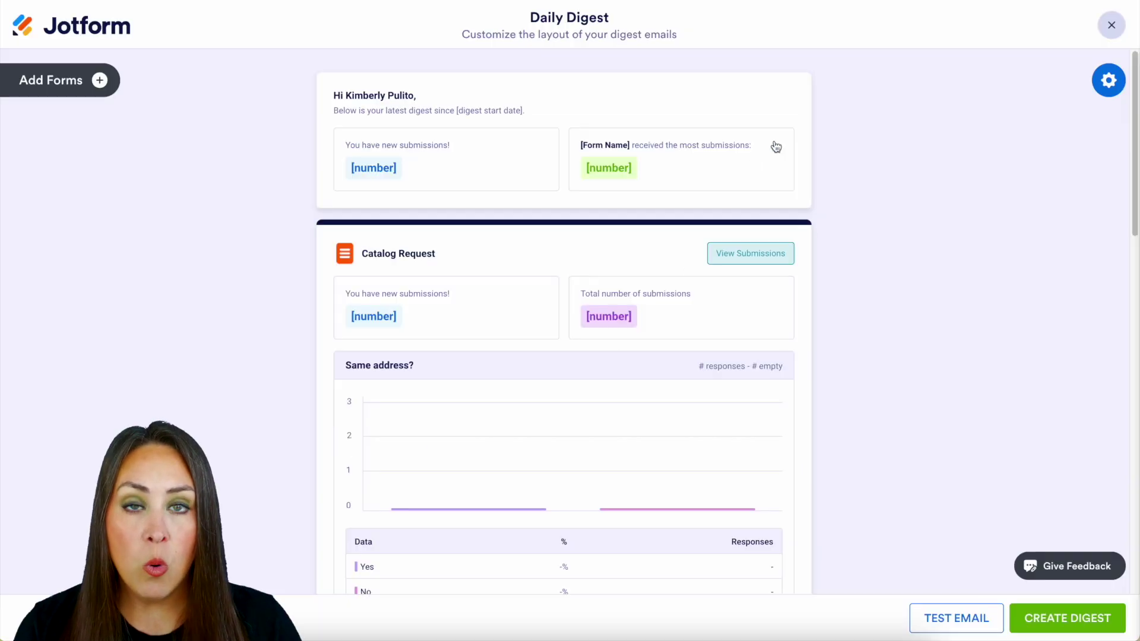
pyautogui.scroll(-8, 775, 225)
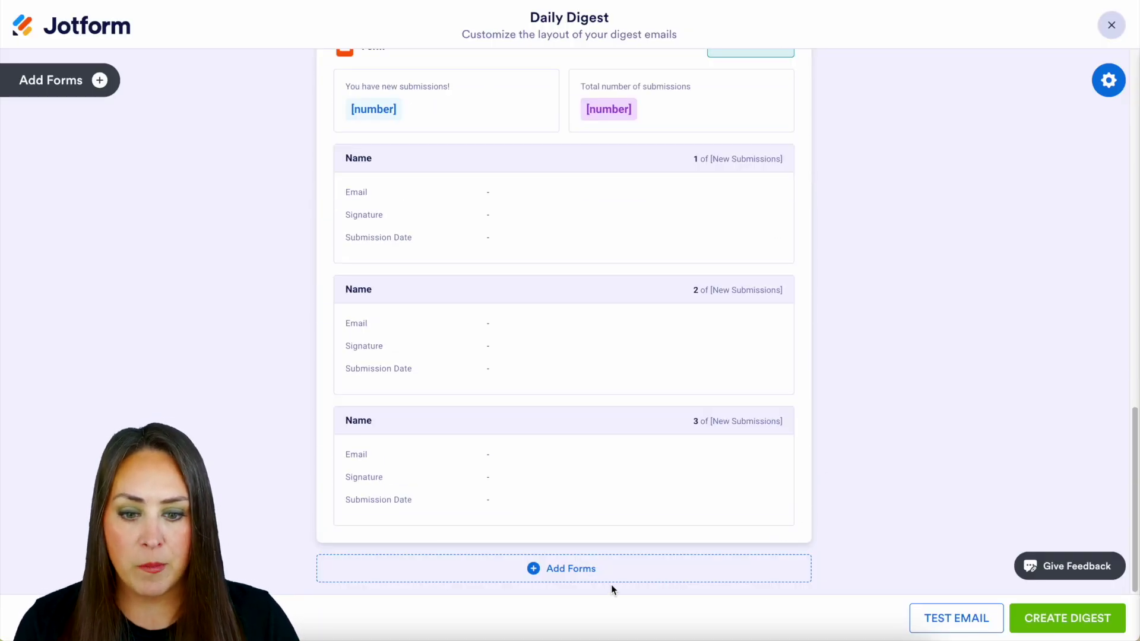
pyautogui.click(573, 575)
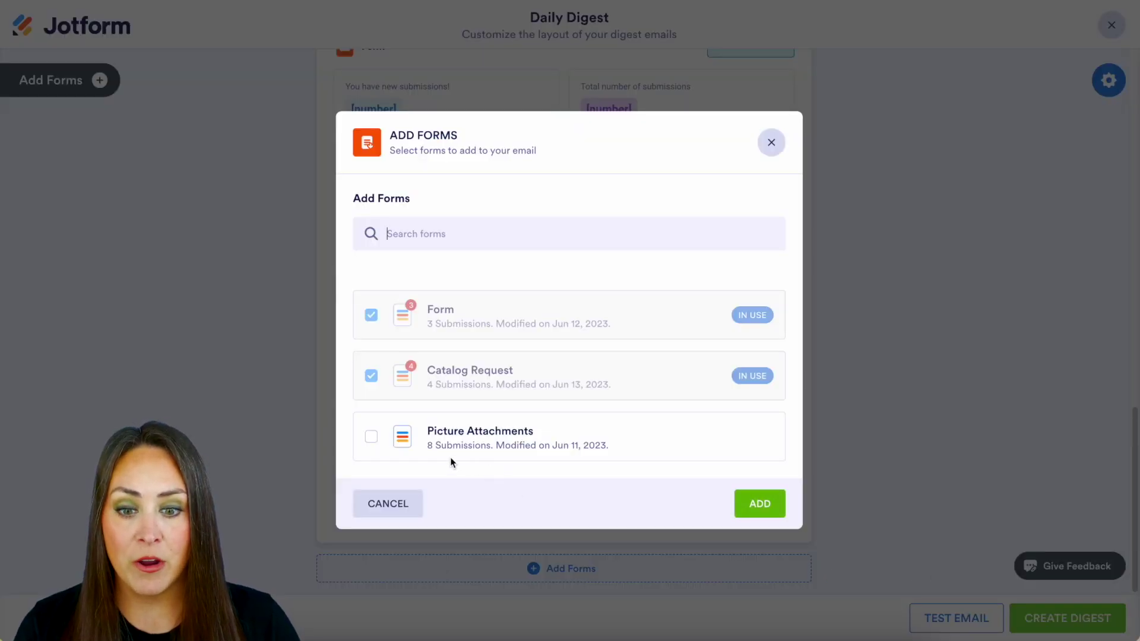
pyautogui.click(371, 440)
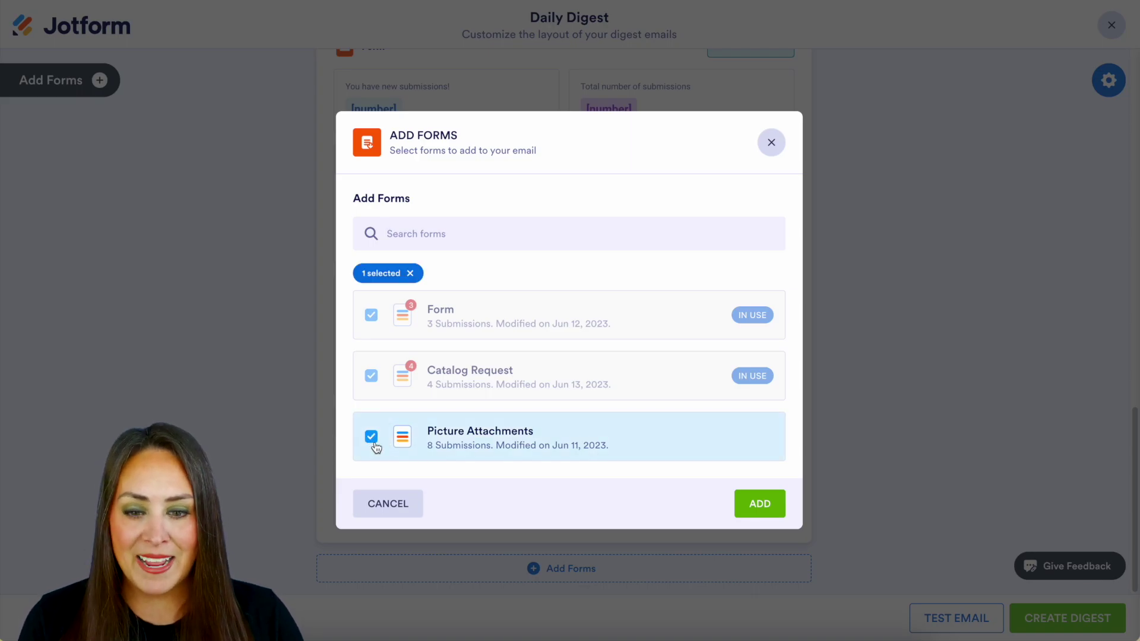
pyautogui.click(757, 506)
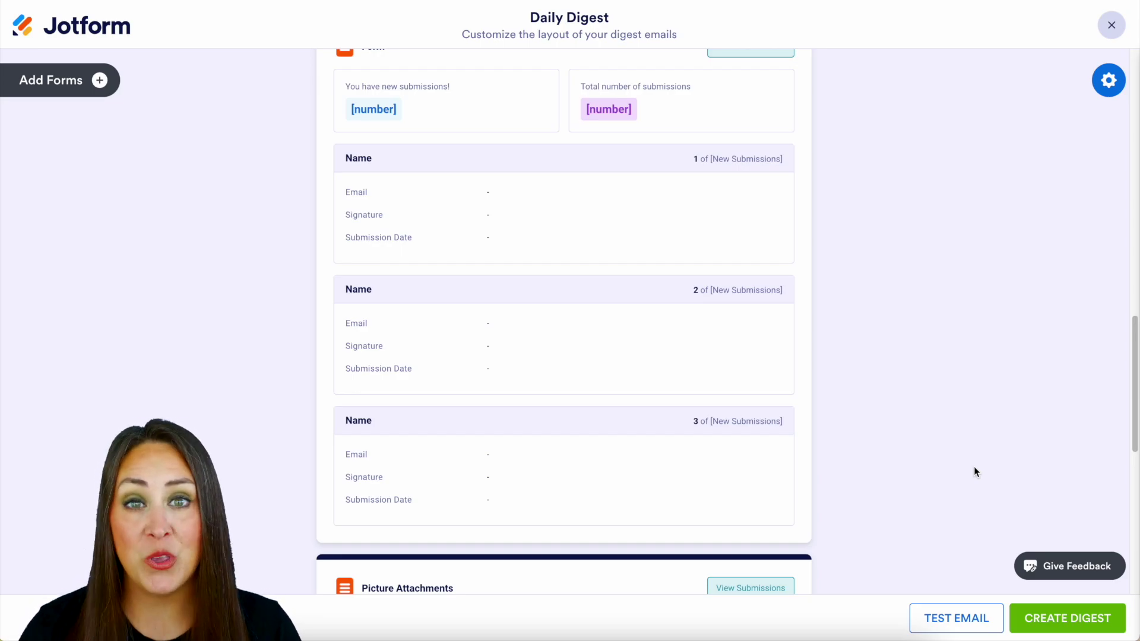
pyautogui.scroll(12, 905, 410)
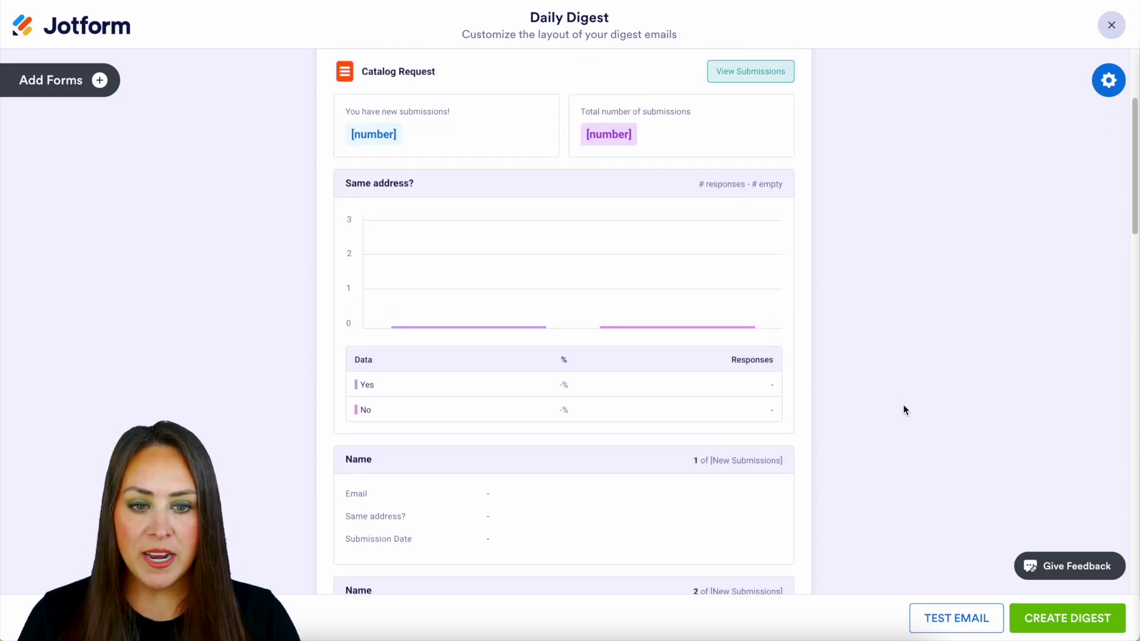
pyautogui.scroll(3, 905, 410)
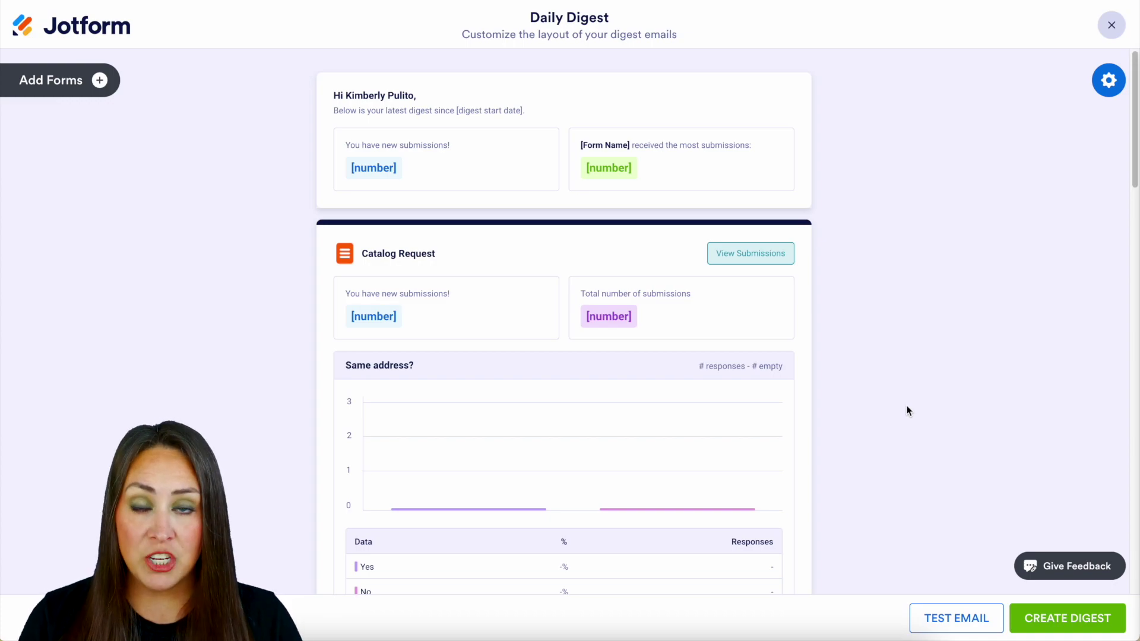
# - Toggle the welcome section's Title, New Submissions and Most Submitted Form off and back on
pyautogui.click(728, 92)
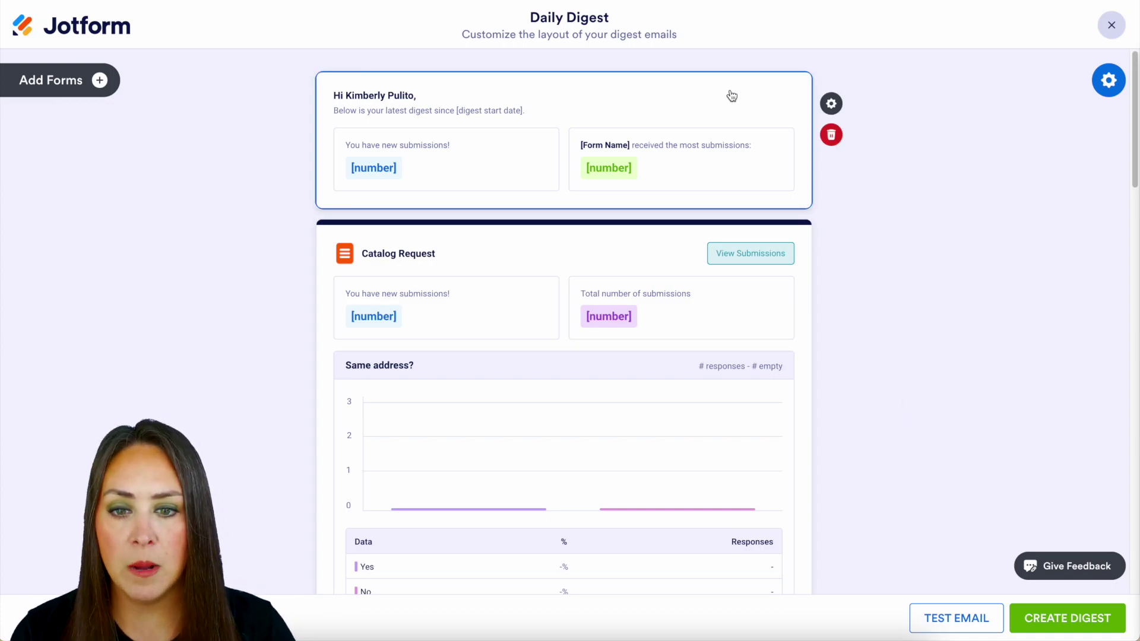
pyautogui.click(832, 103)
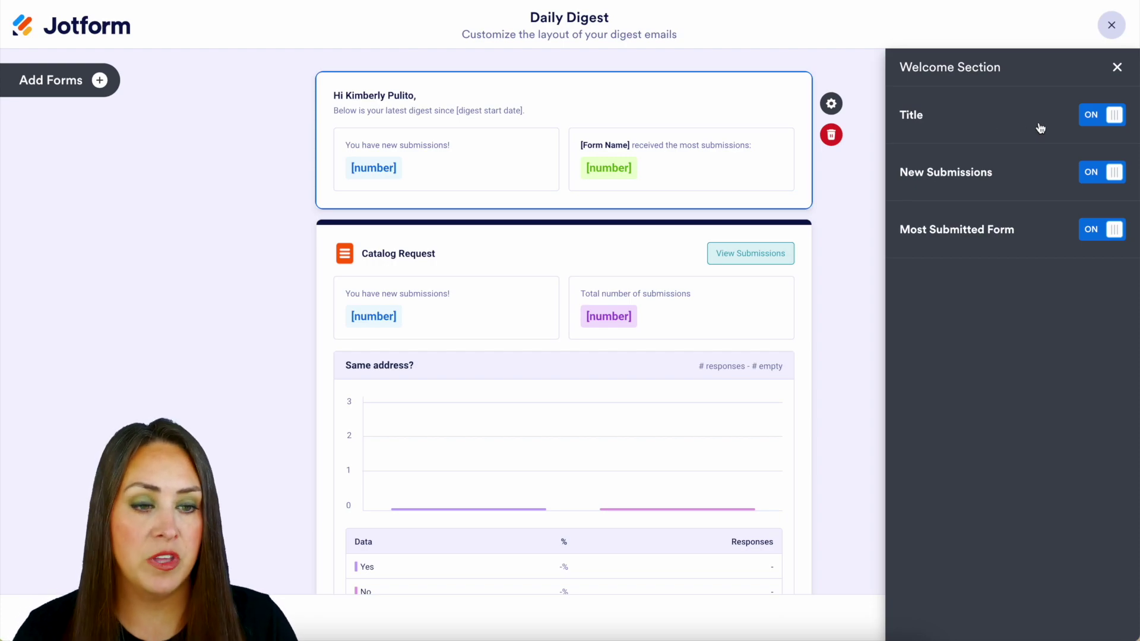
pyautogui.click(1116, 117)
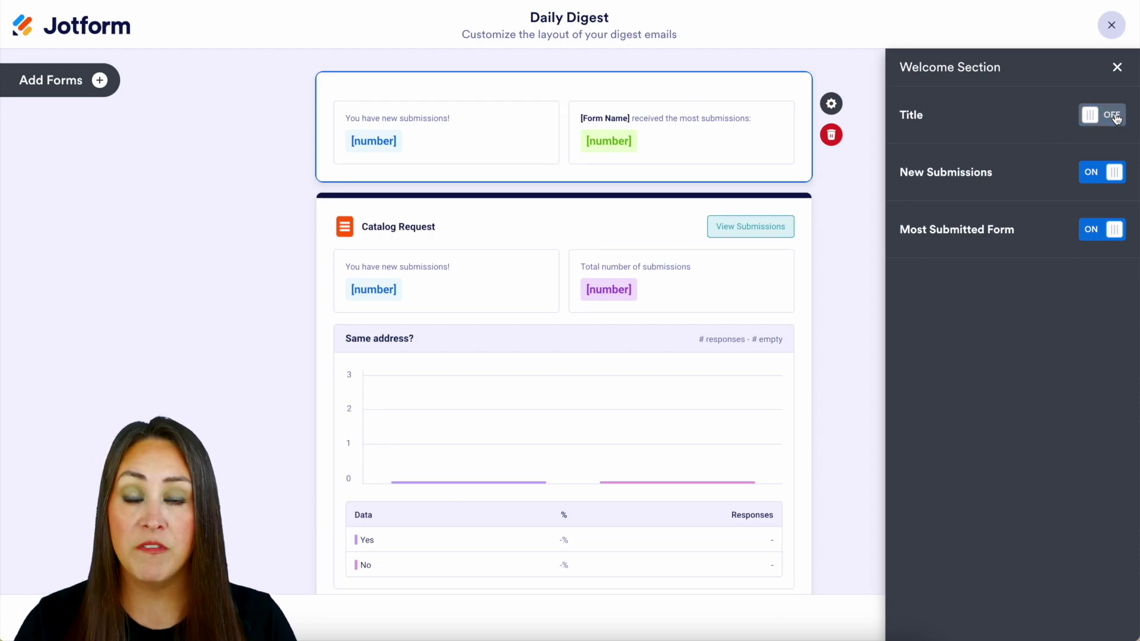
pyautogui.click(1112, 175)
pyautogui.click(1109, 231)
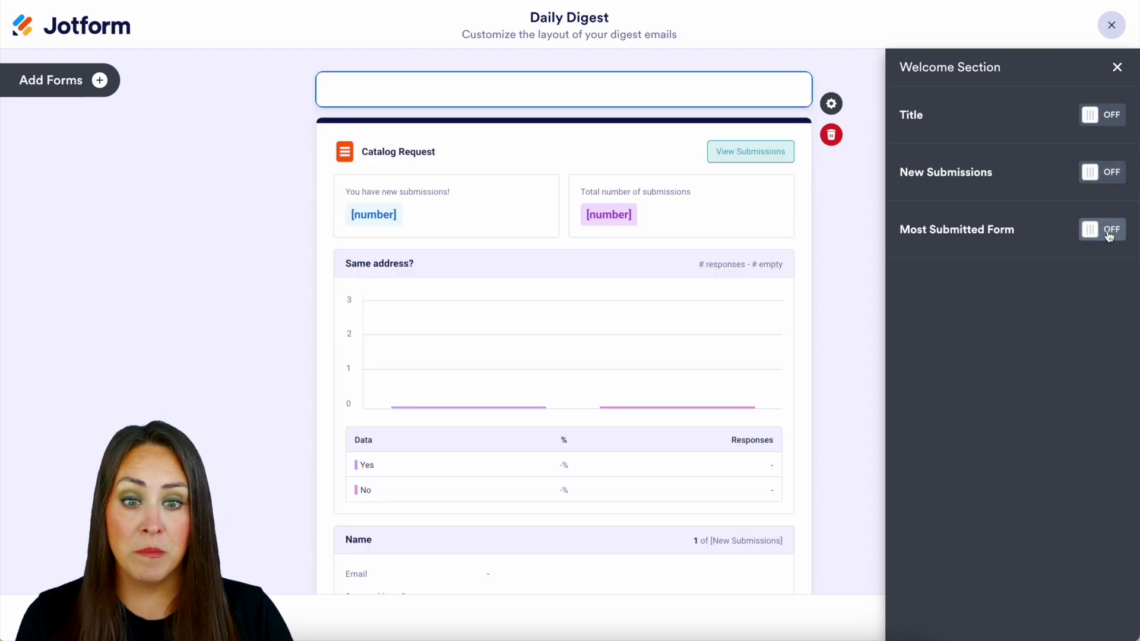
pyautogui.click(1108, 232)
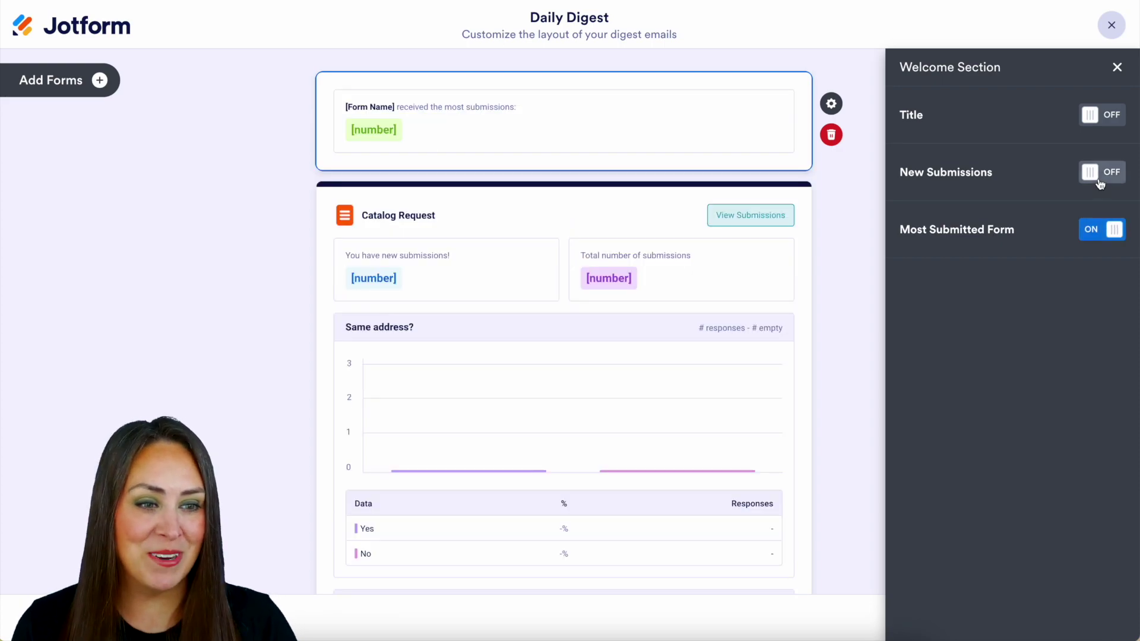
pyautogui.click(1099, 173)
pyautogui.click(1099, 115)
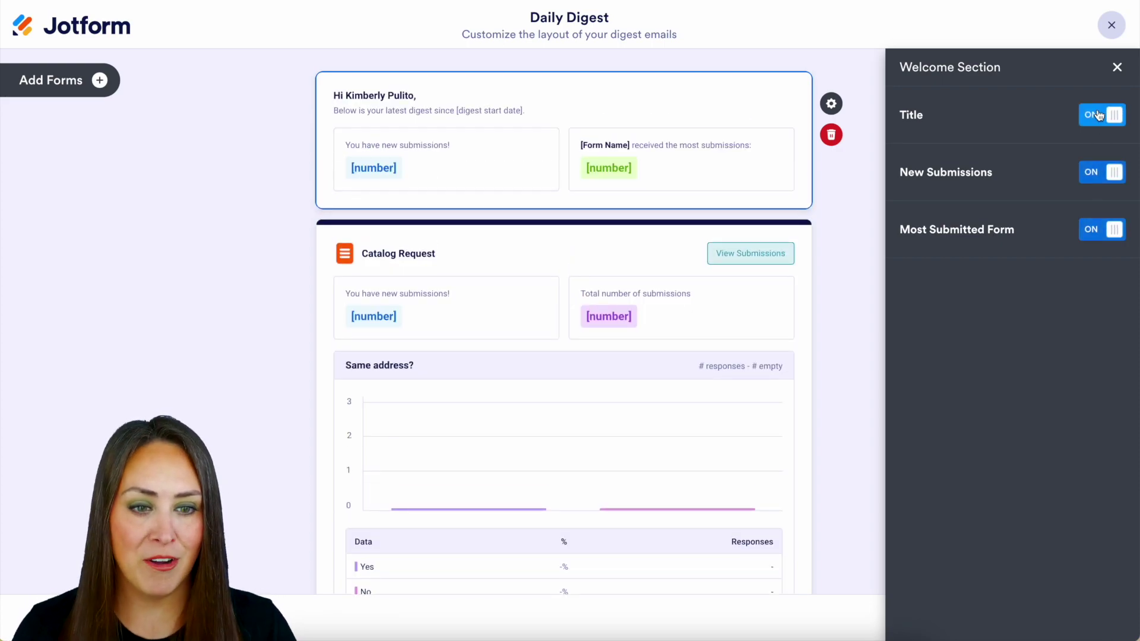
pyautogui.click(1118, 67)
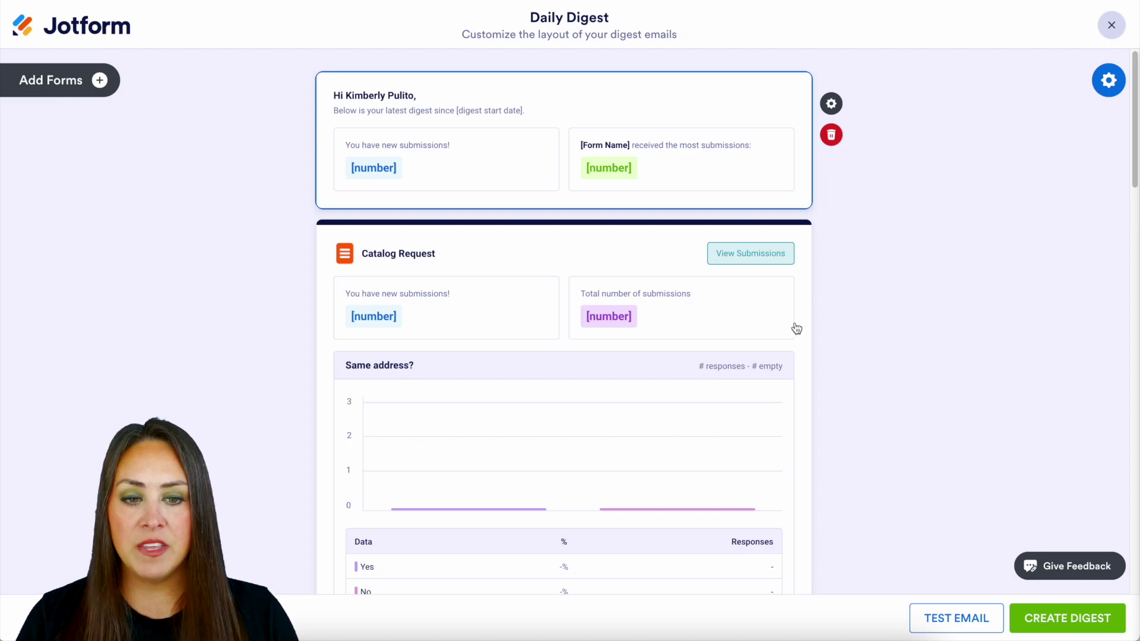
# - Move the Catalog Request section down one place and open its settings
pyautogui.scroll(-2, 794, 323)
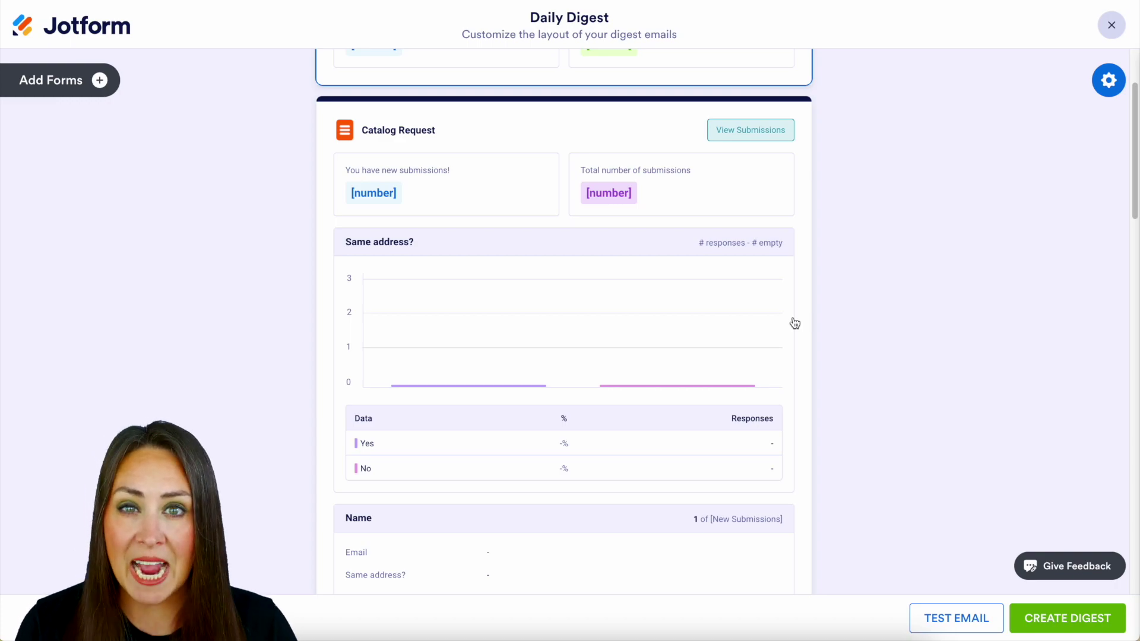
pyautogui.click(567, 124)
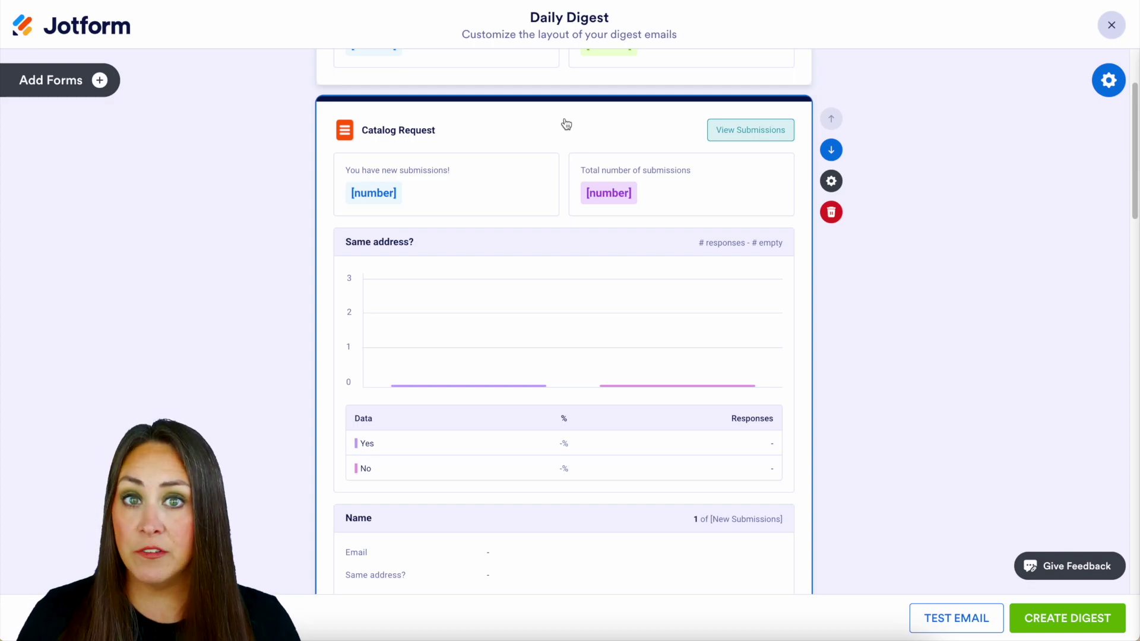
pyautogui.click(831, 151)
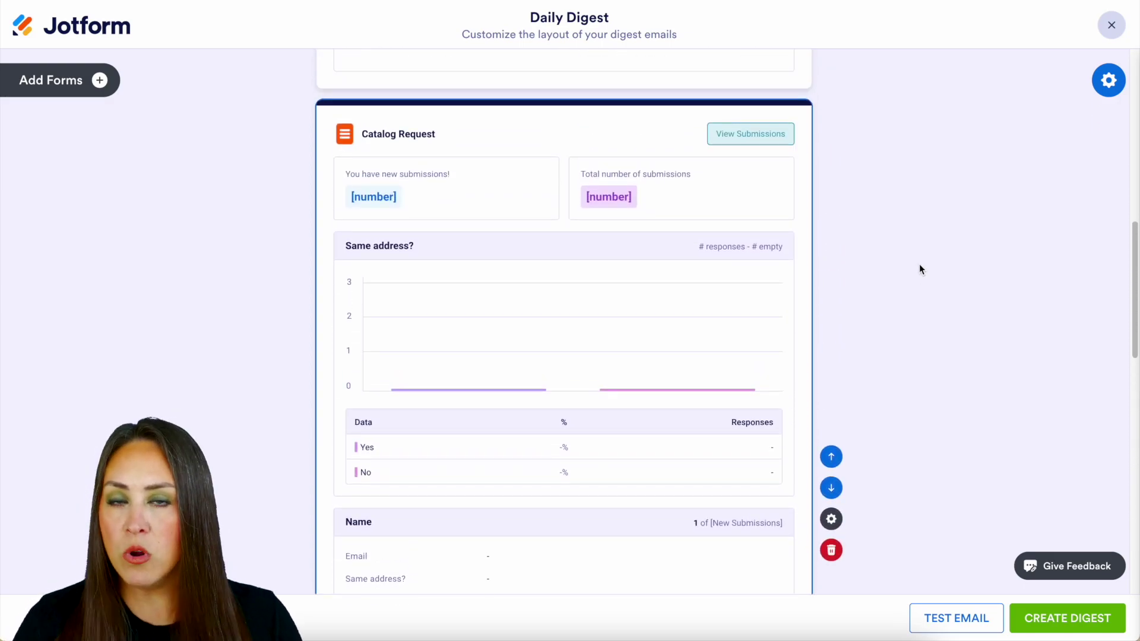
pyautogui.click(830, 519)
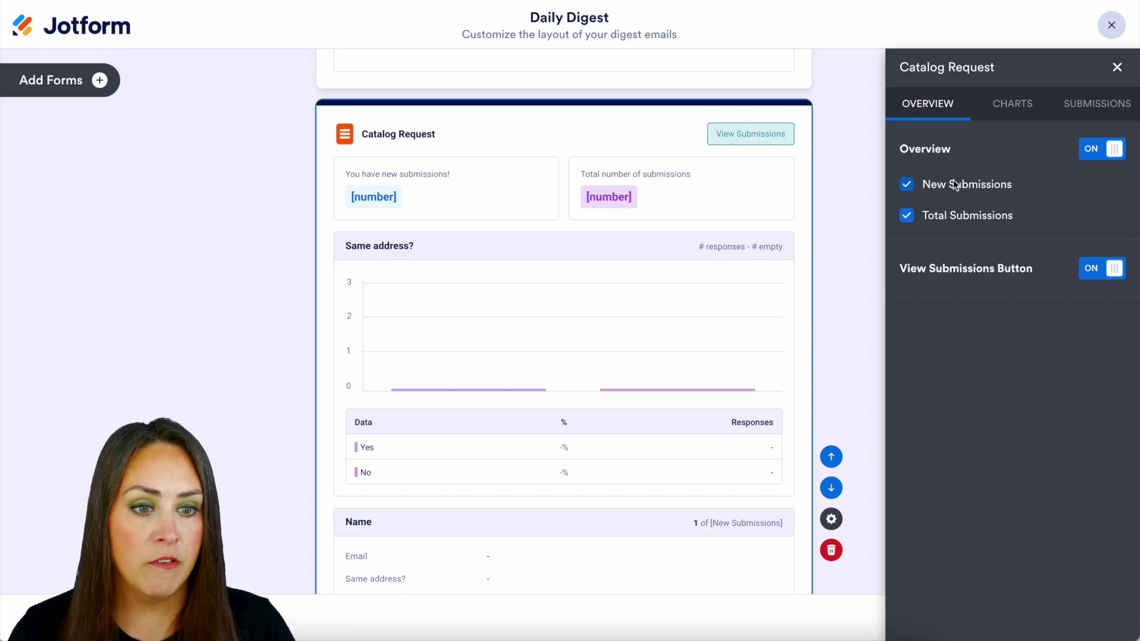
# - Toggle Catalog Request's Overview counts and View Submissions button off and back on, leaving both enabled
pyautogui.click(1109, 158)
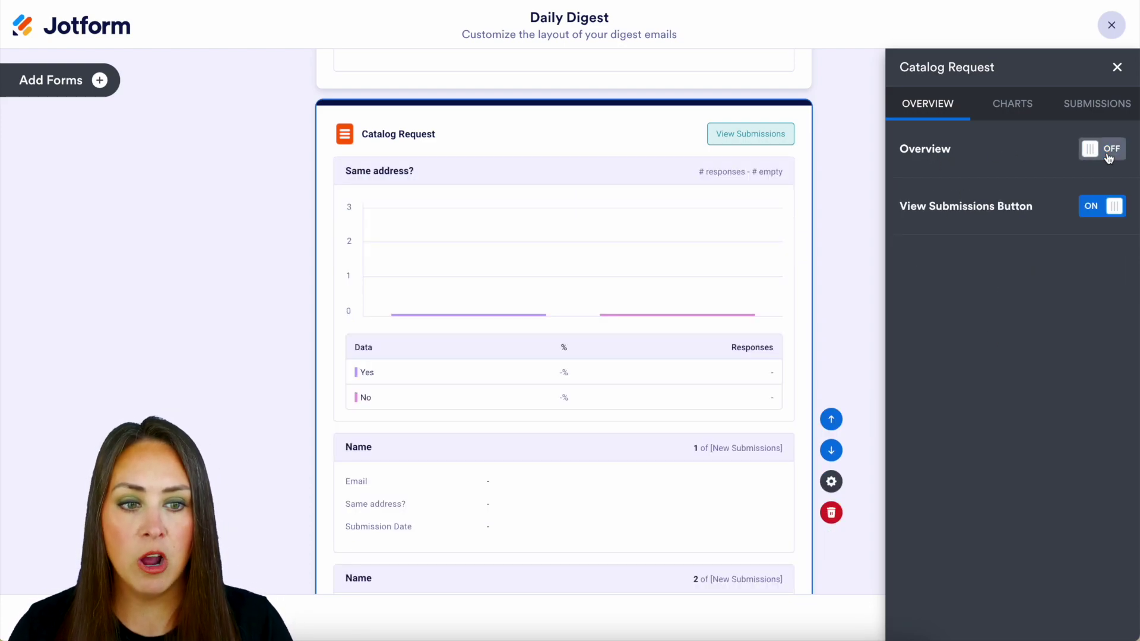
pyautogui.click(1108, 158)
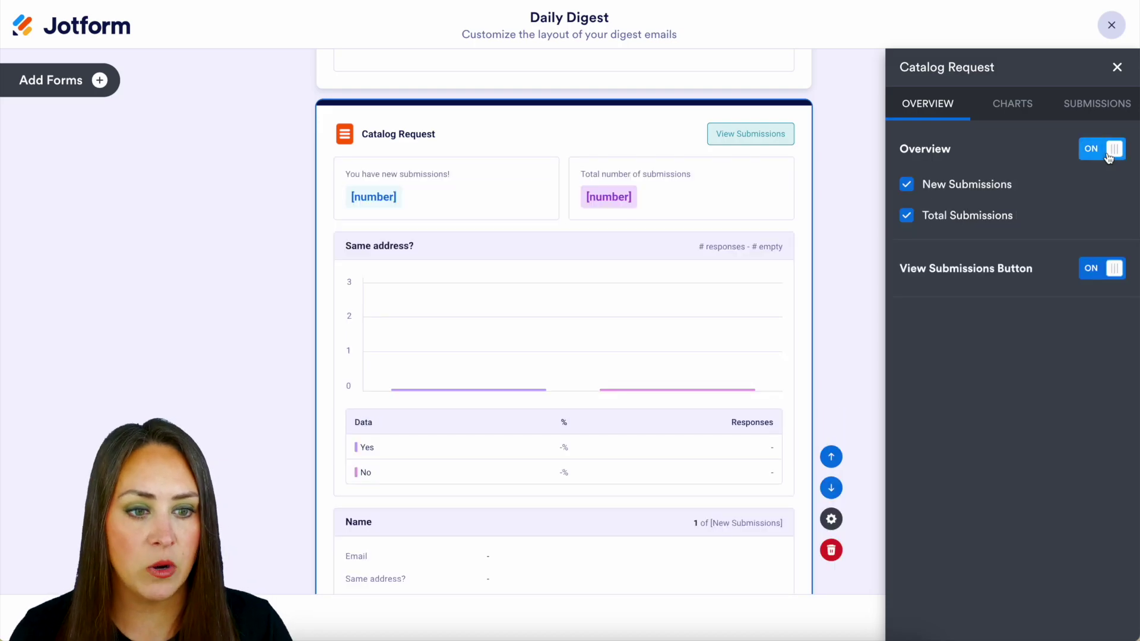
pyautogui.click(907, 184)
pyautogui.click(906, 216)
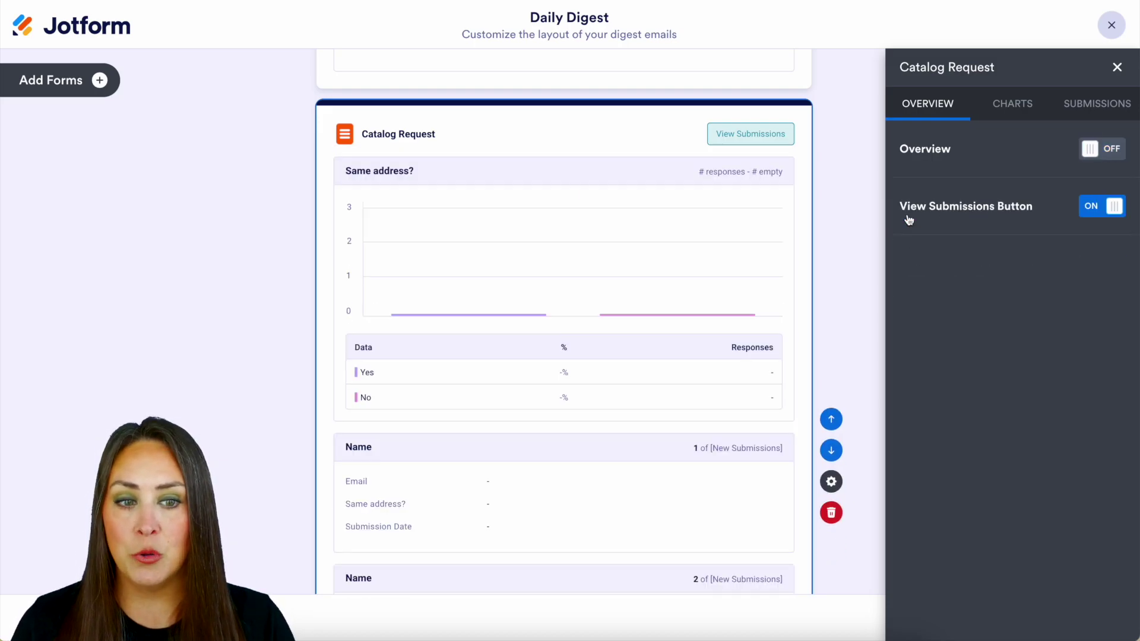
pyautogui.click(1093, 153)
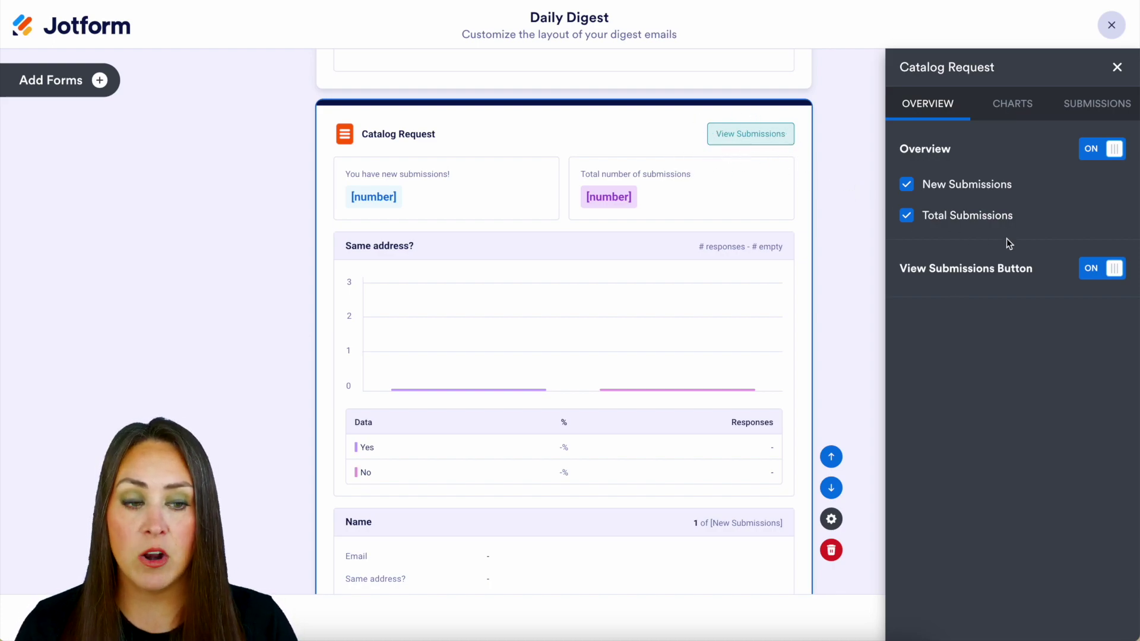
pyautogui.click(1123, 273)
pyautogui.click(1110, 273)
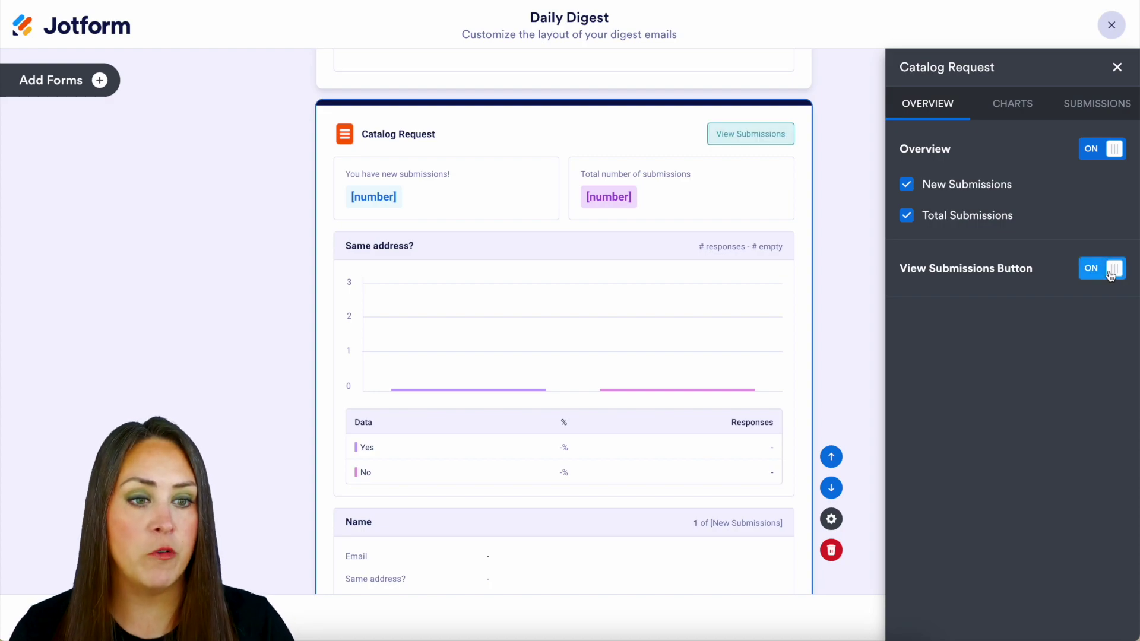
pyautogui.click(1022, 103)
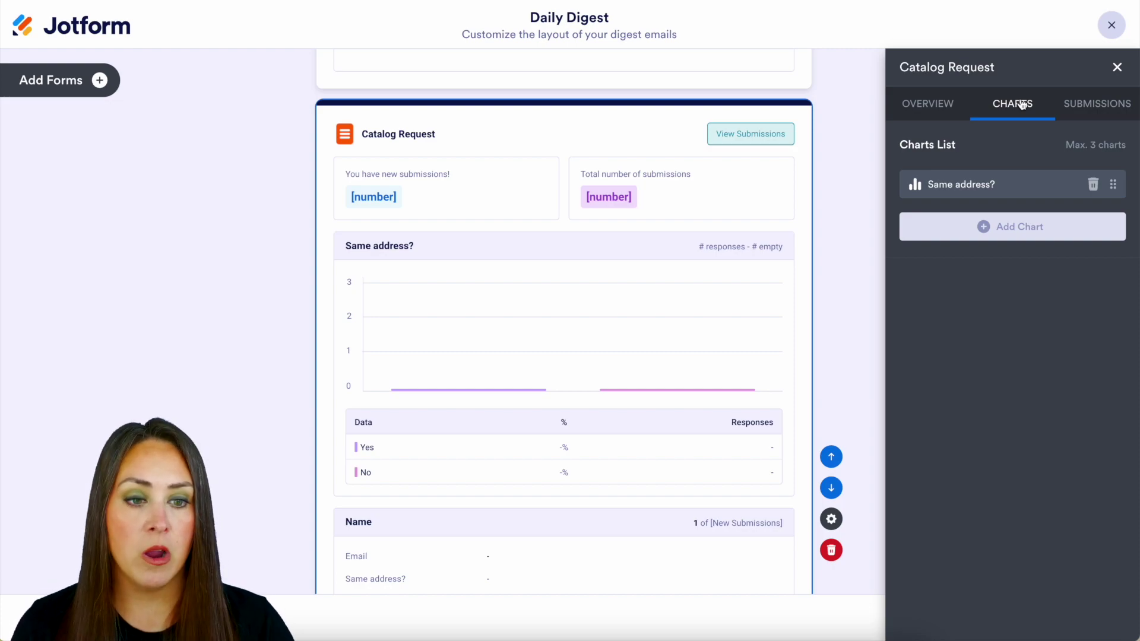
# - Make the Same address? chart a bar chart with data table, sorted by response high to low
pyautogui.click(1026, 183)
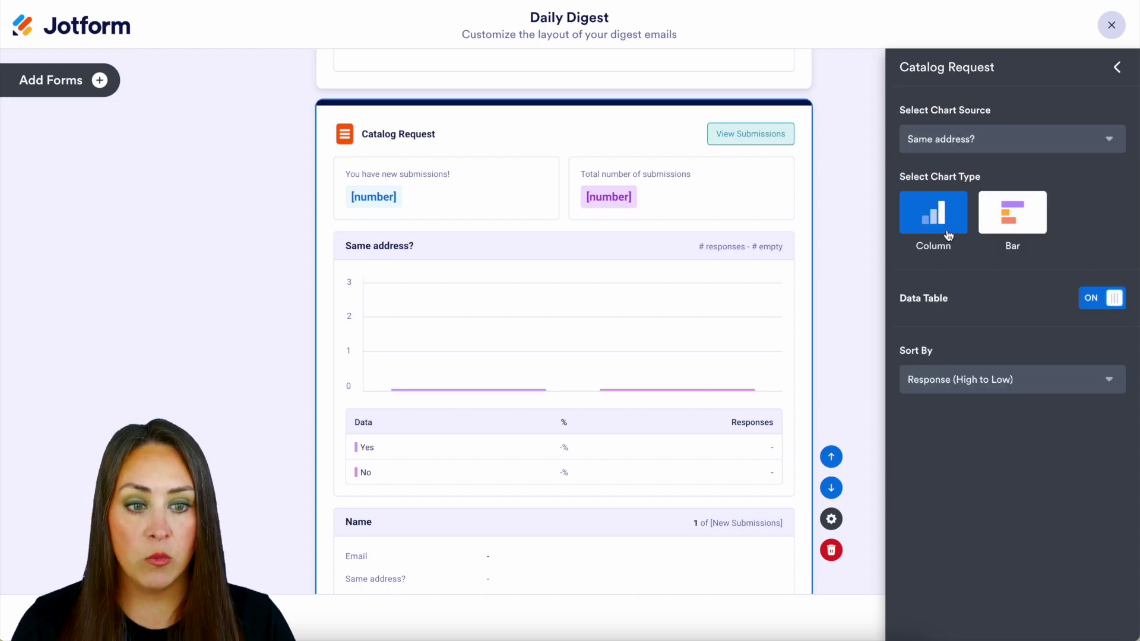
pyautogui.click(1015, 224)
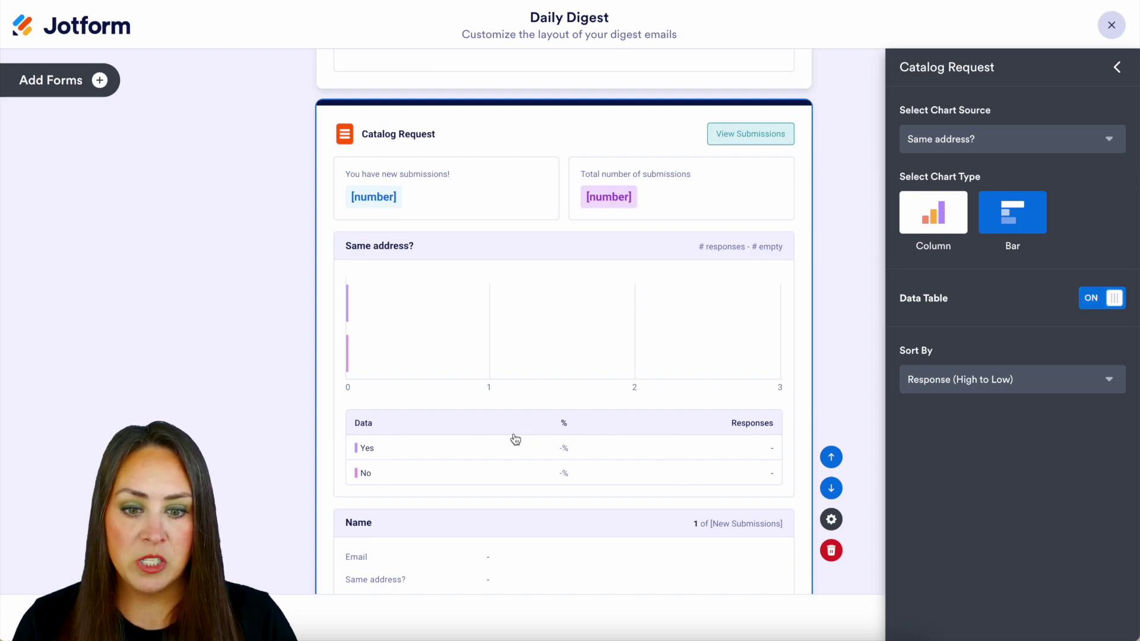
pyautogui.click(1105, 301)
pyautogui.click(1105, 302)
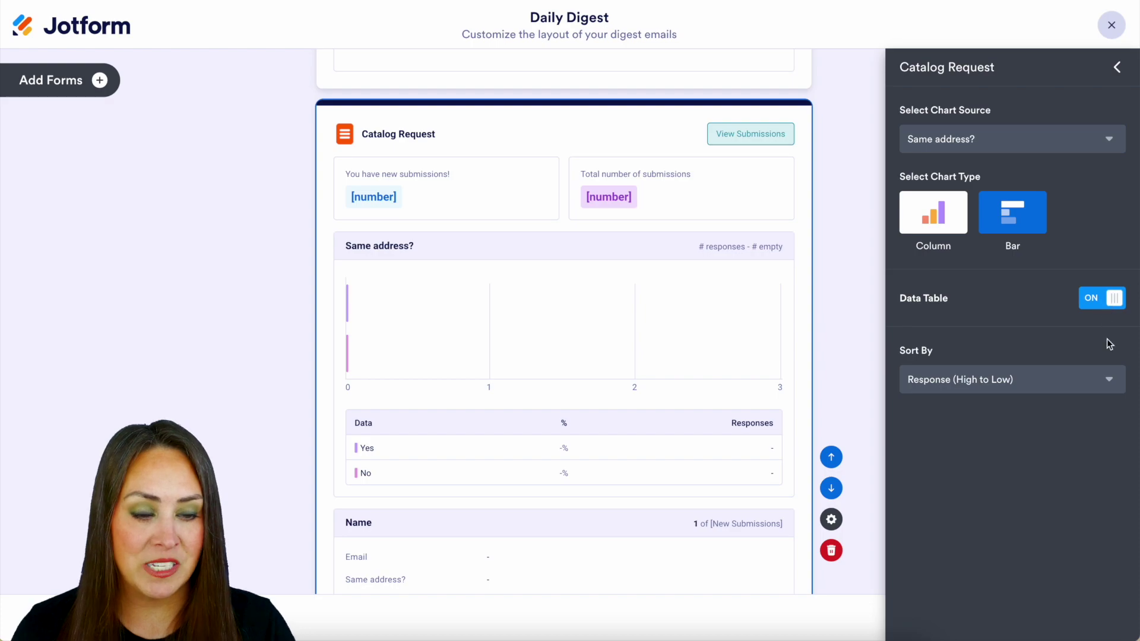
pyautogui.click(1102, 387)
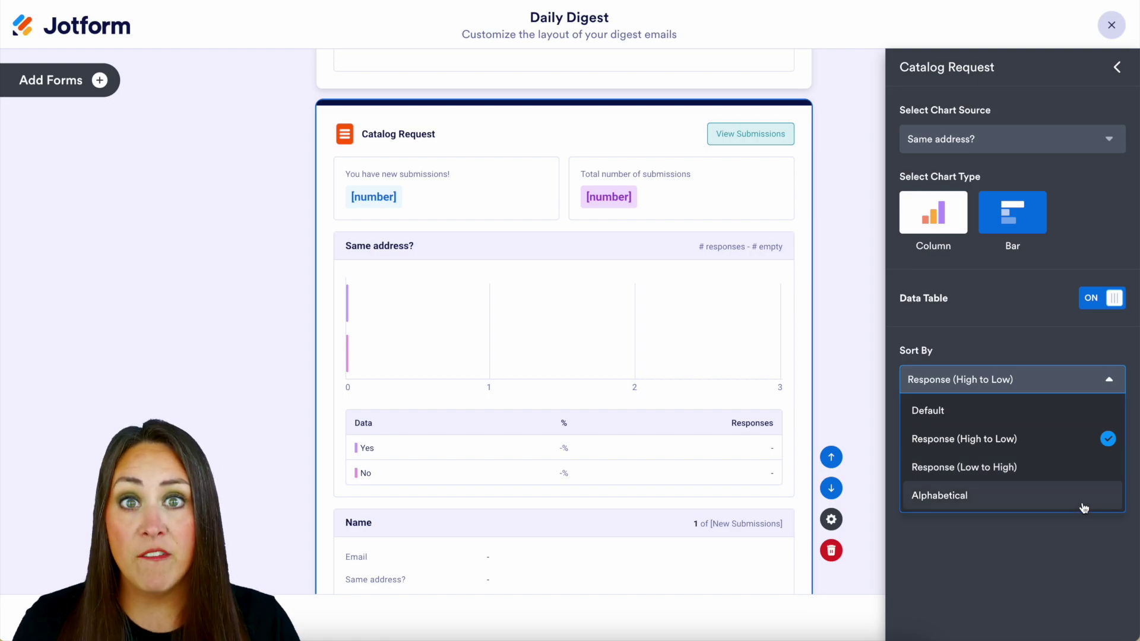
pyautogui.click(1071, 442)
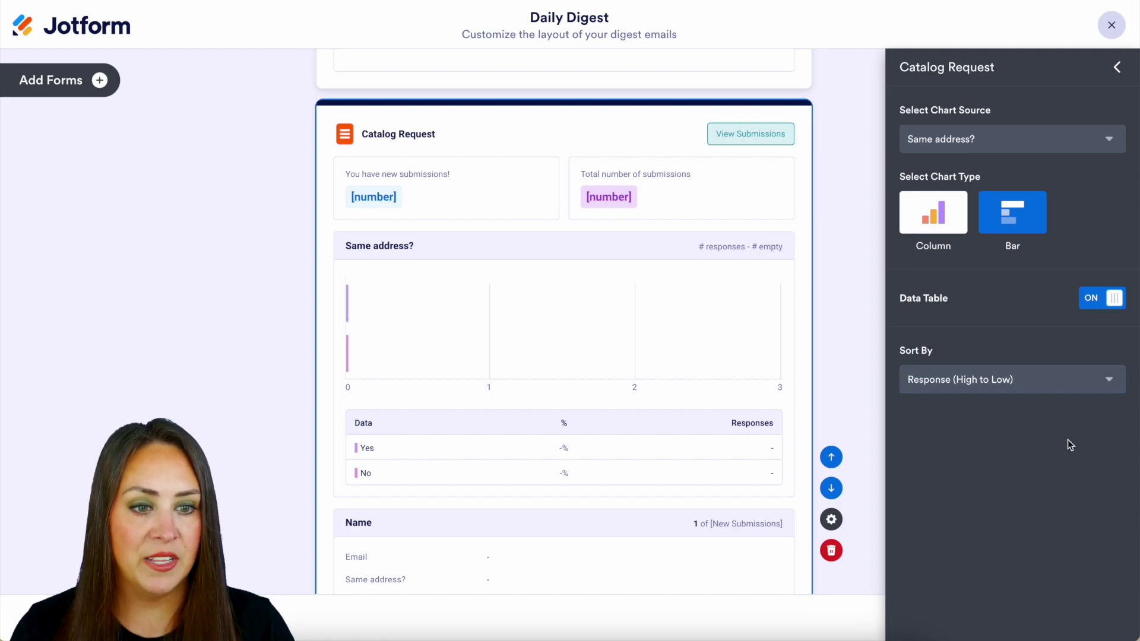
pyautogui.click(1118, 69)
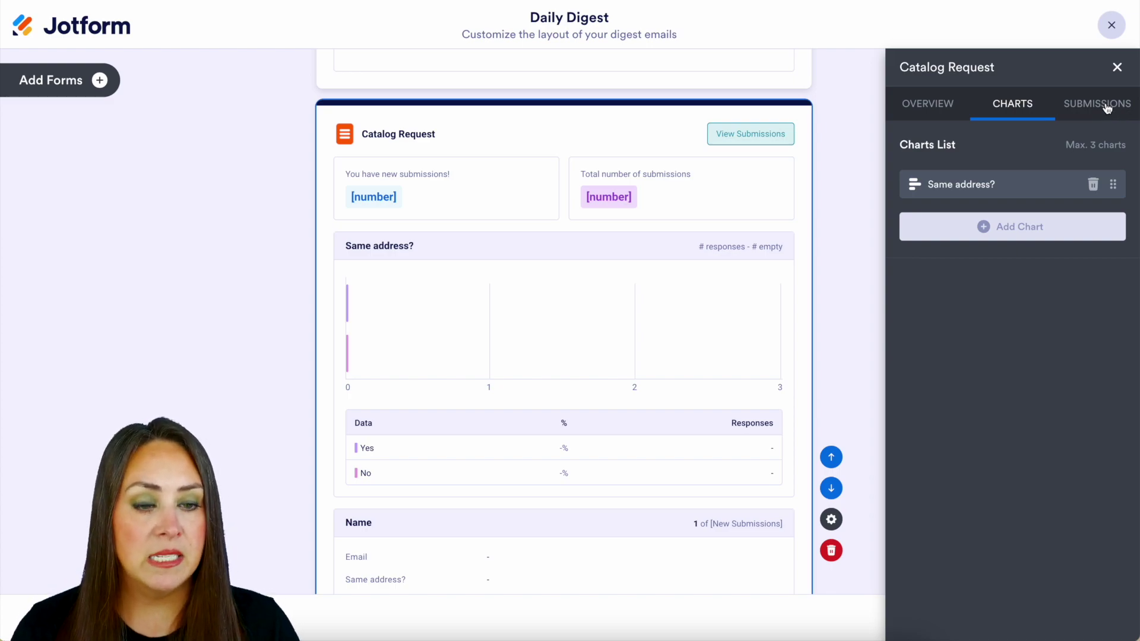
# - Toggle Catalog Request's Submissions List and Hide Empty Fields off and back on, leaving both enabled
pyautogui.click(1107, 108)
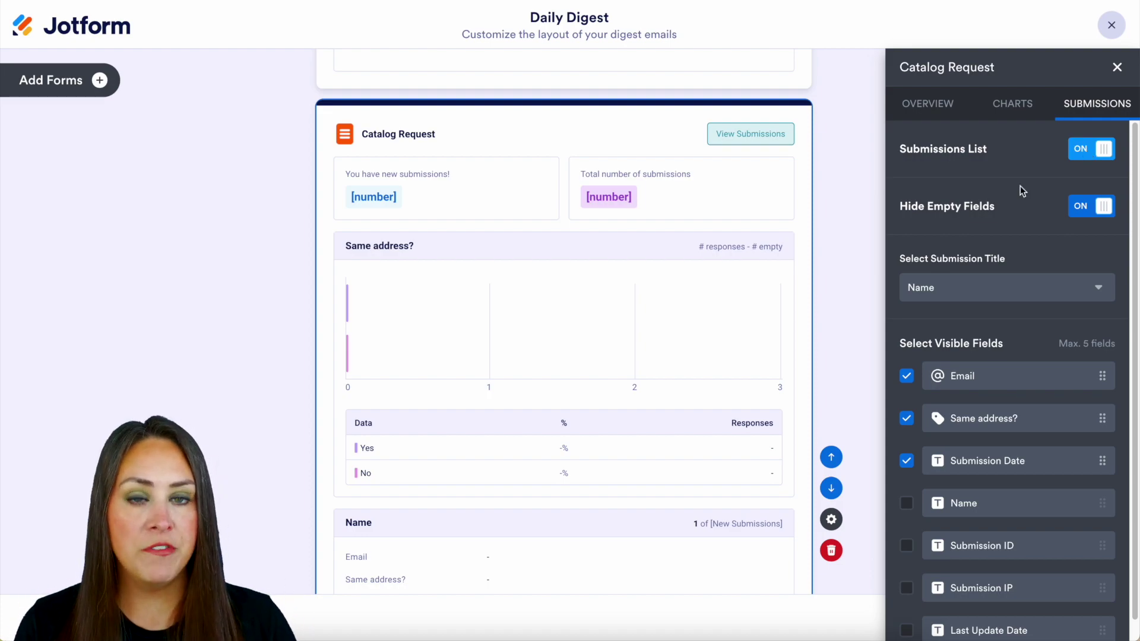
pyautogui.scroll(-5, 842, 241)
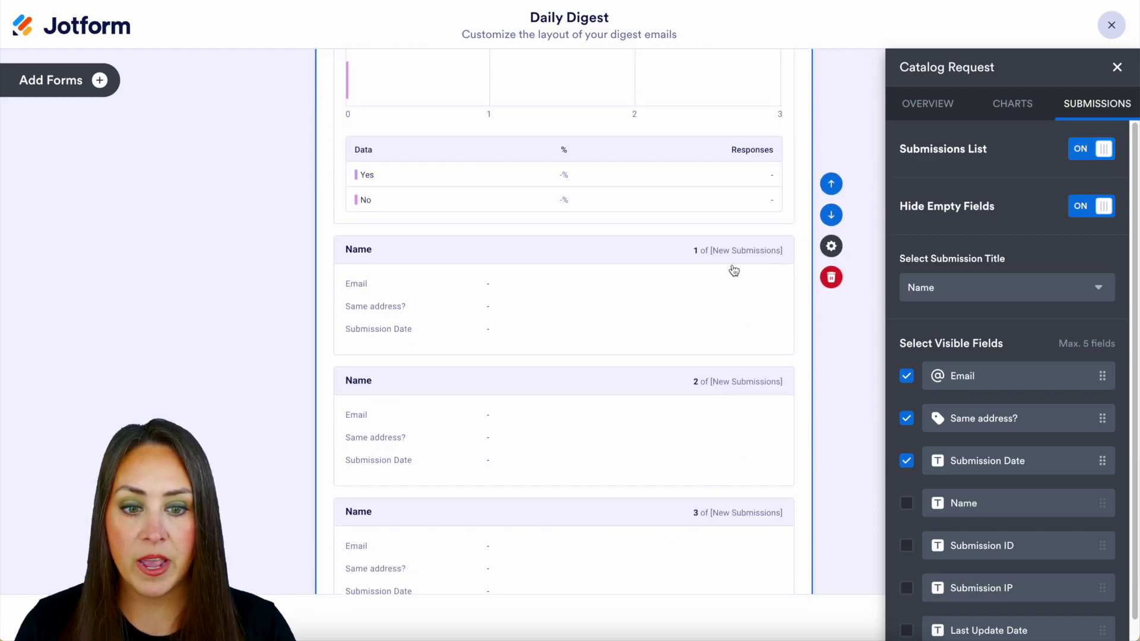
pyautogui.click(1094, 153)
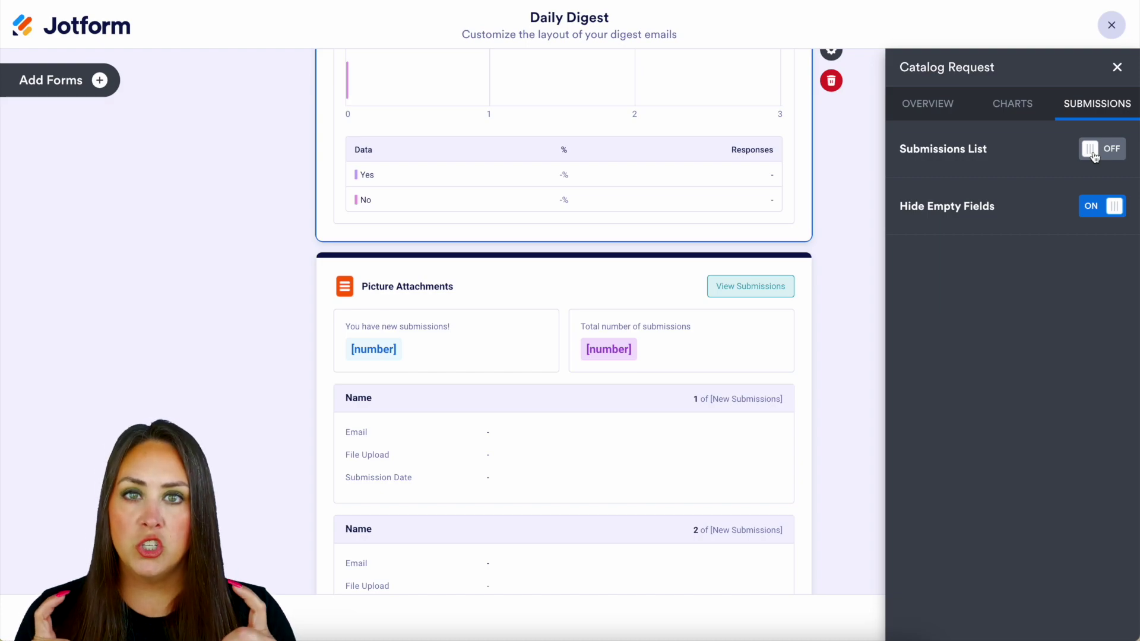
pyautogui.click(1106, 209)
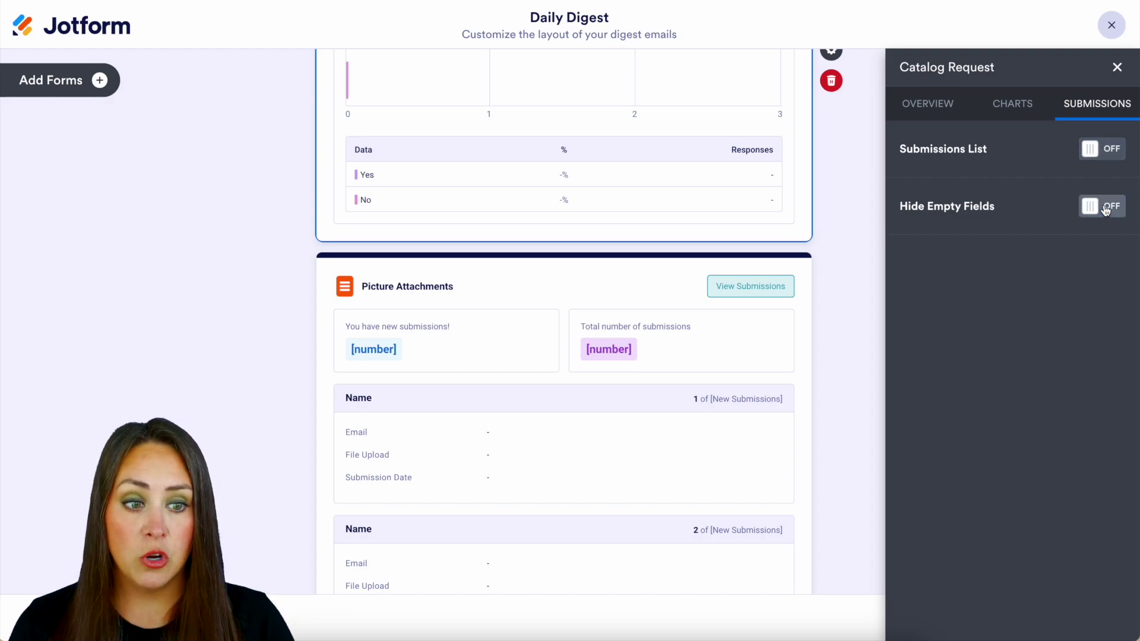
pyautogui.click(1105, 211)
pyautogui.click(1094, 152)
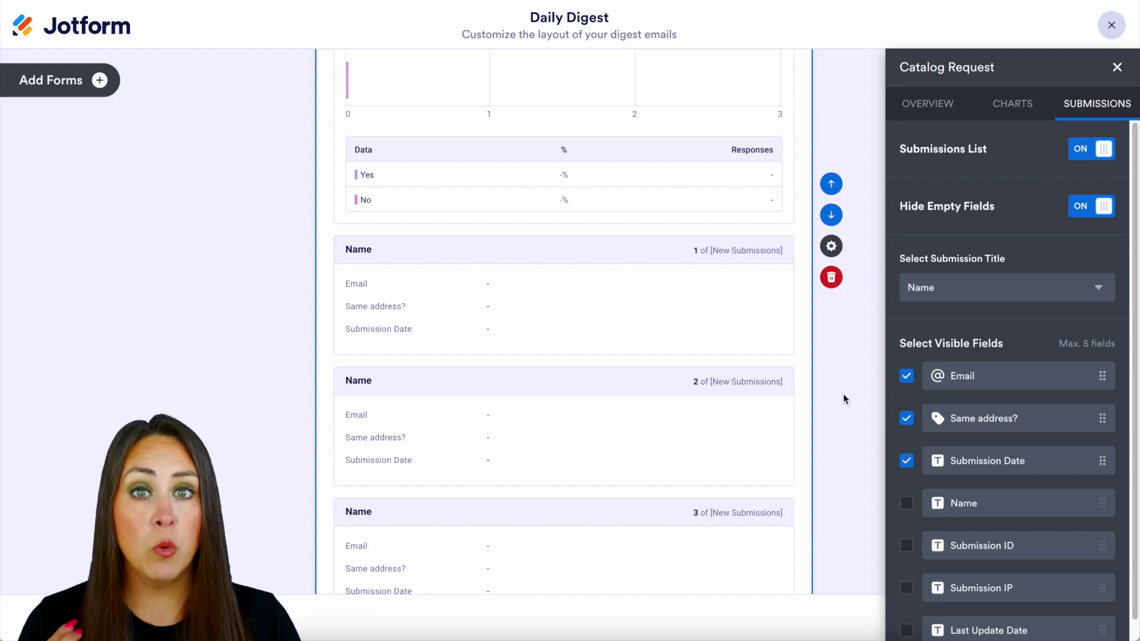
# - Tick and untick Submission ID and Last Update Date for submission entries, then close the settings
pyautogui.scroll(-2, 880, 408)
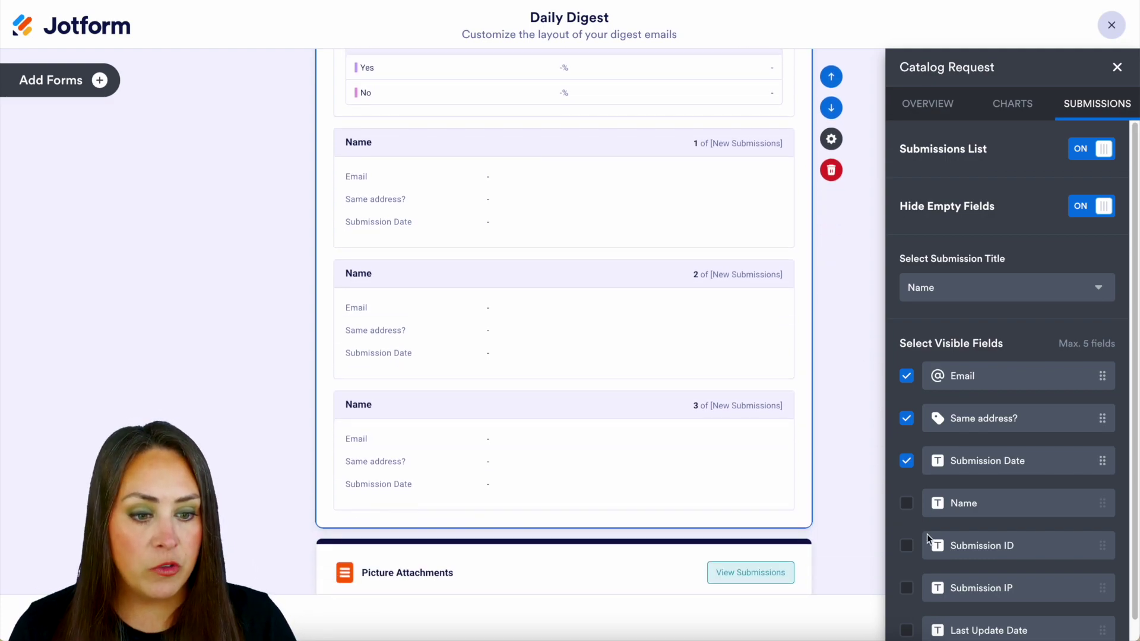
pyautogui.scroll(-1, 948, 513)
pyautogui.click(906, 525)
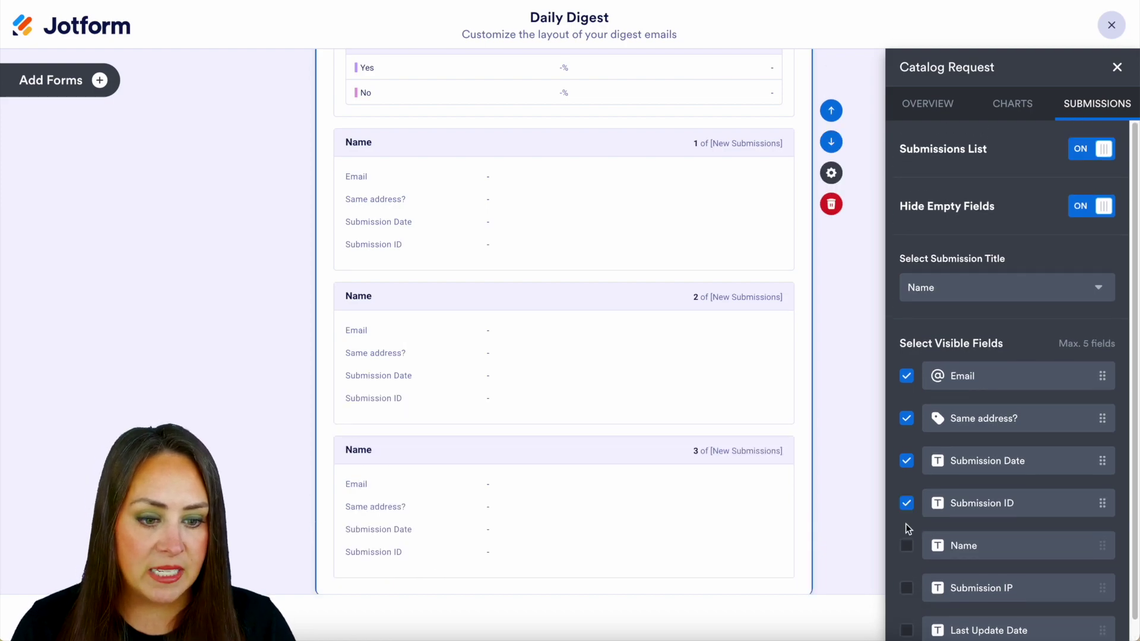
pyautogui.scroll(-1, 995, 531)
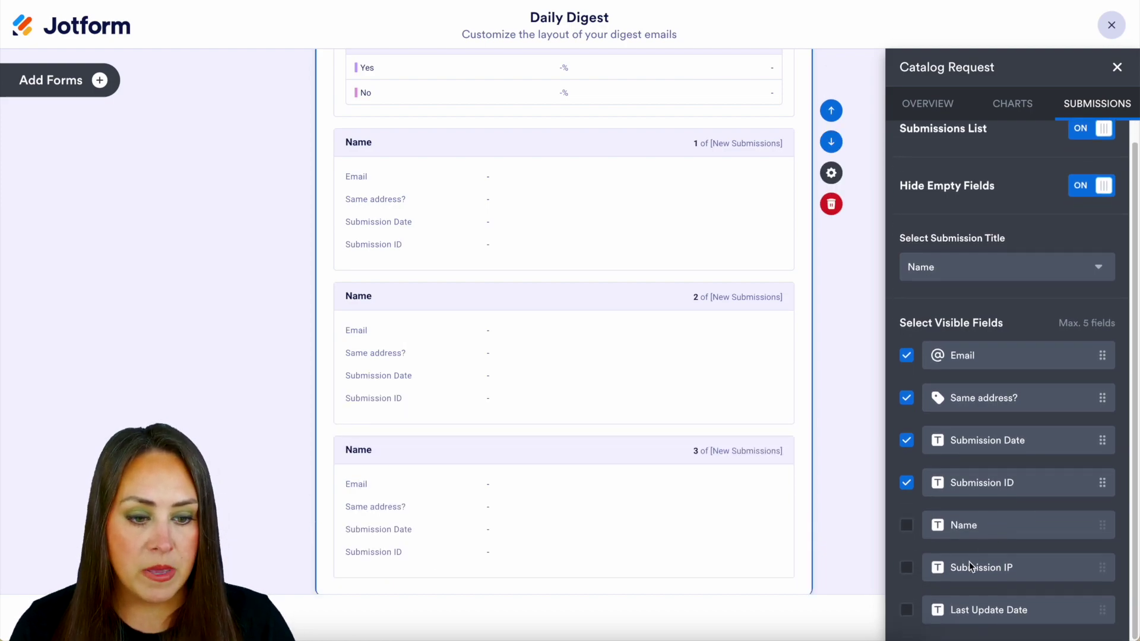
pyautogui.click(906, 611)
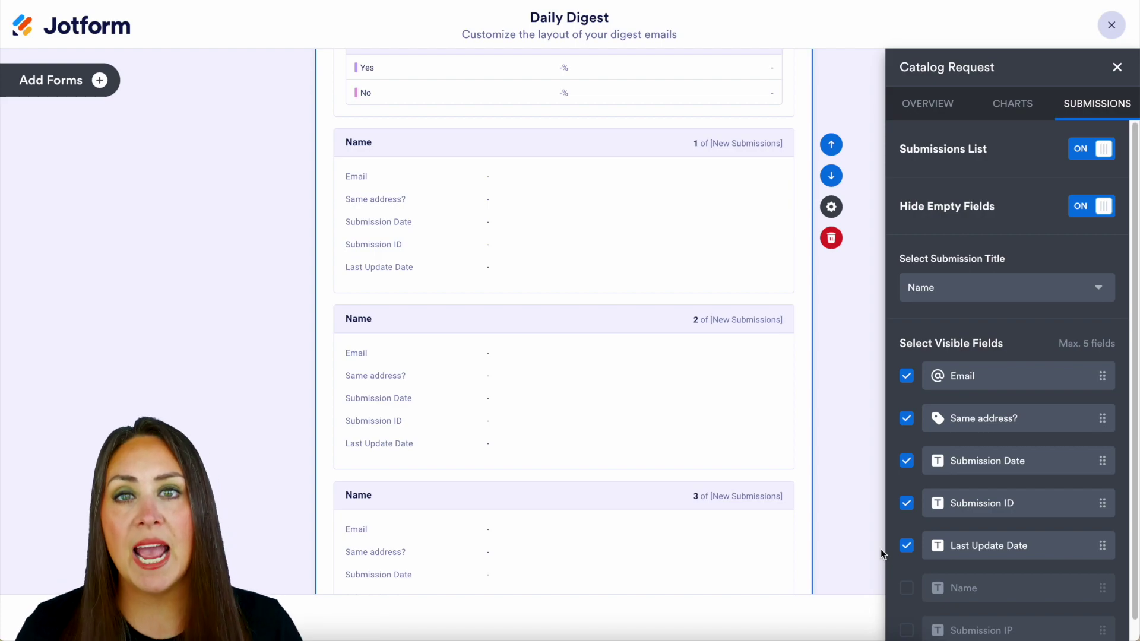
pyautogui.click(905, 548)
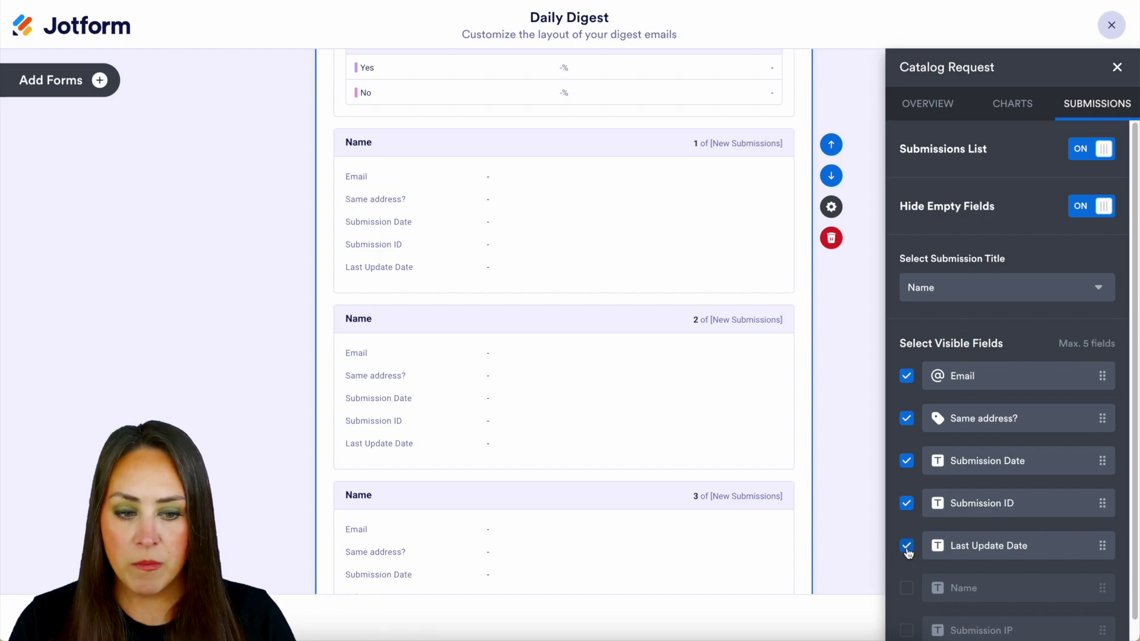
pyautogui.click(907, 503)
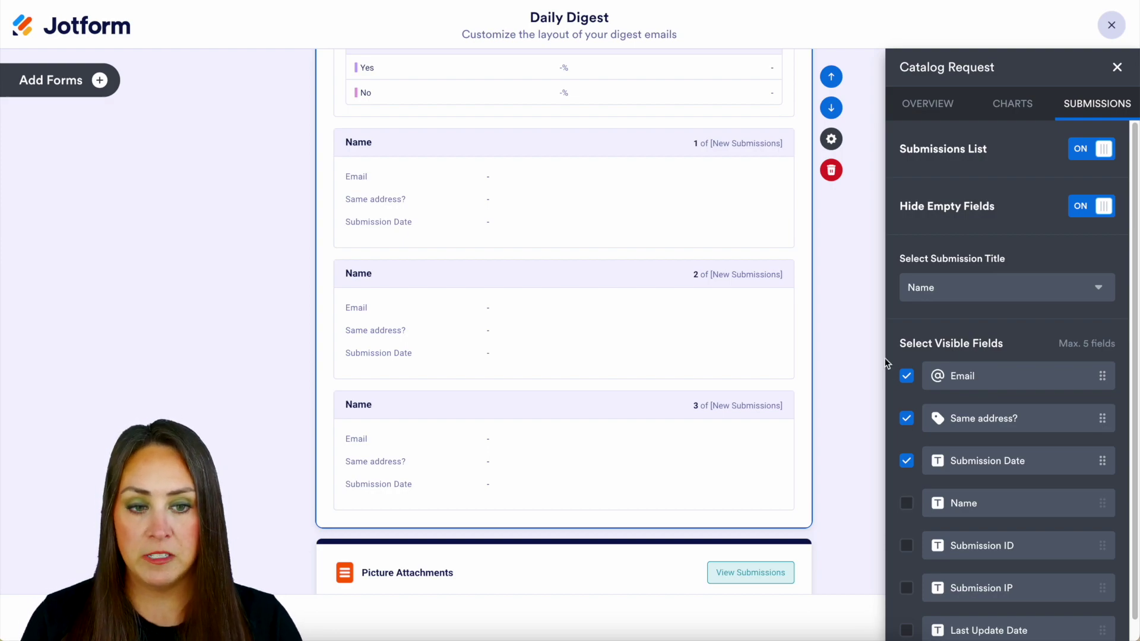
pyautogui.click(1116, 67)
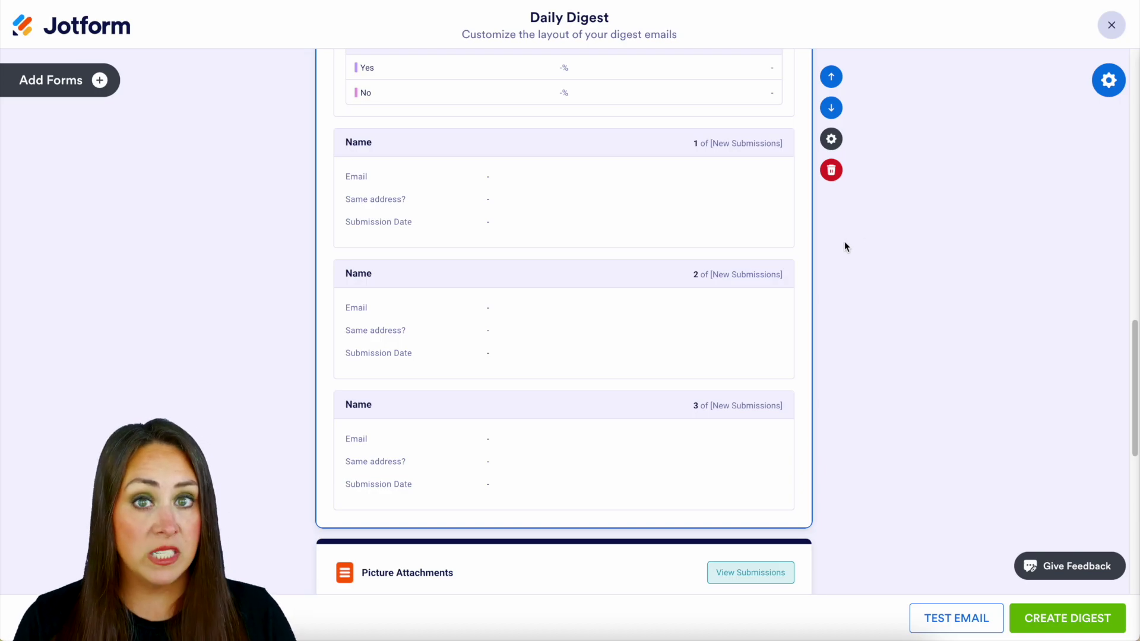
# - Move the Catalog Request section to the top of the digest and send a test email
pyautogui.scroll(-1, 846, 247)
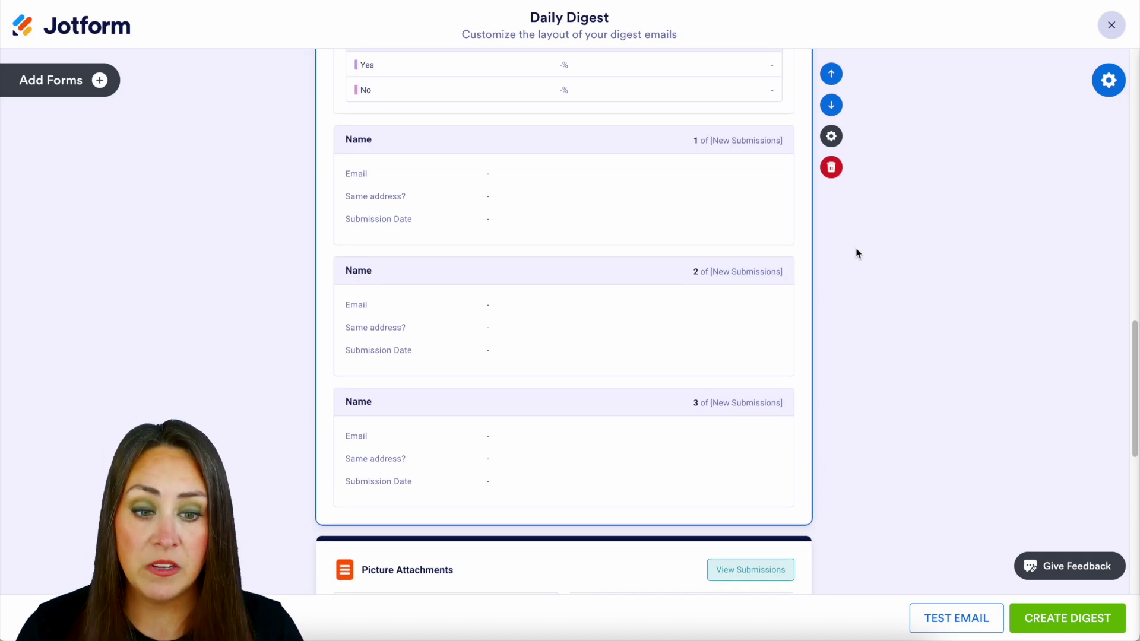
pyautogui.scroll(-6, 857, 254)
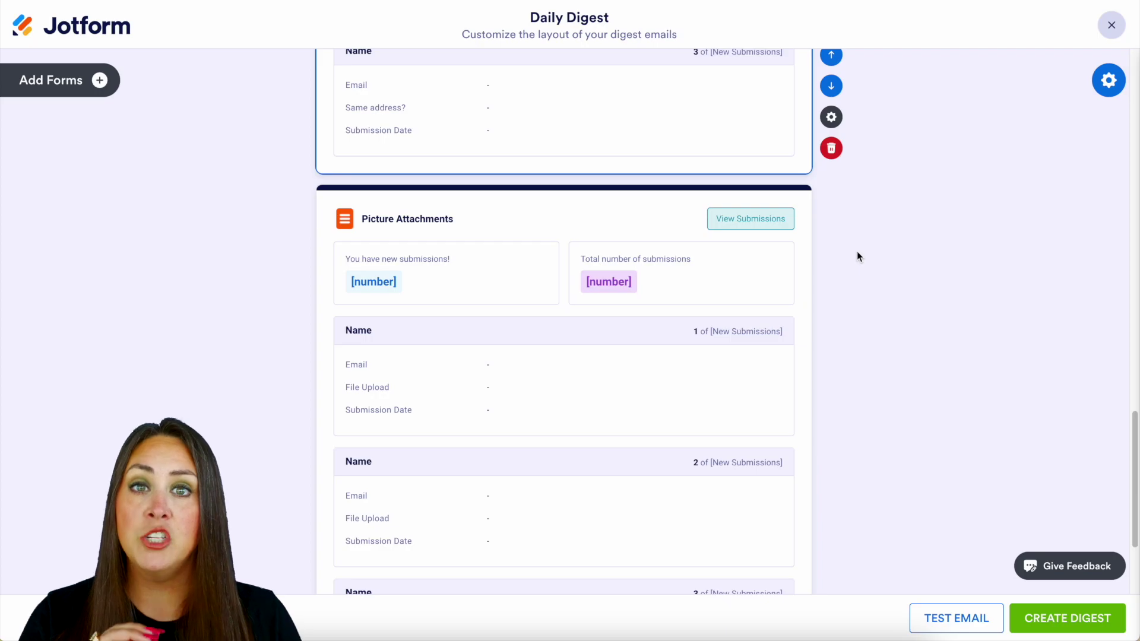
pyautogui.scroll(2, 891, 273)
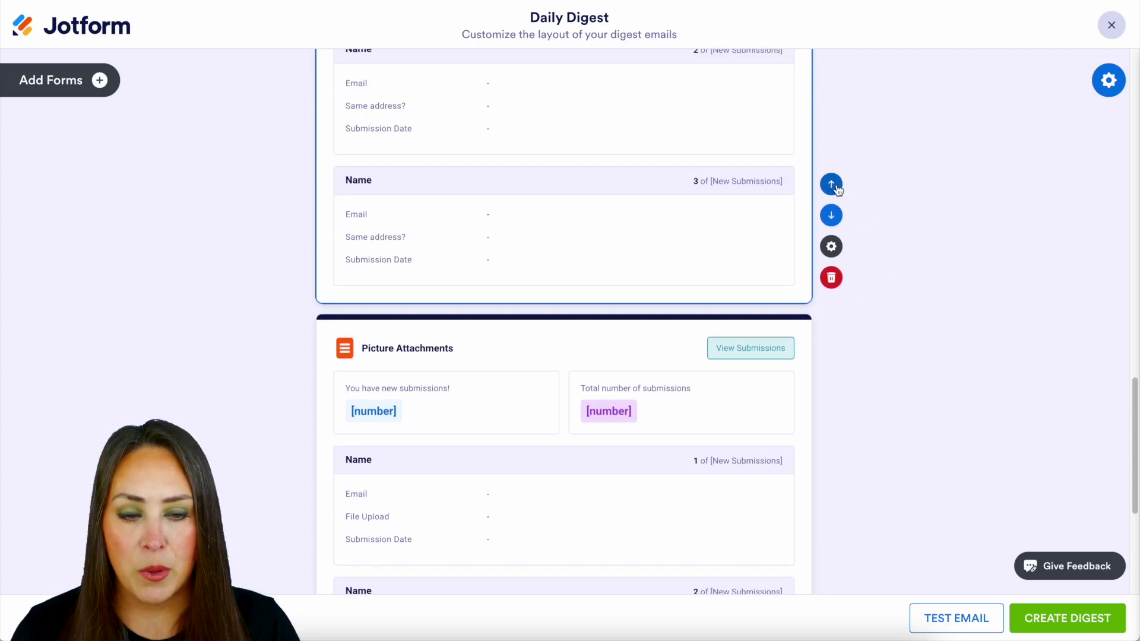
pyautogui.click(831, 184)
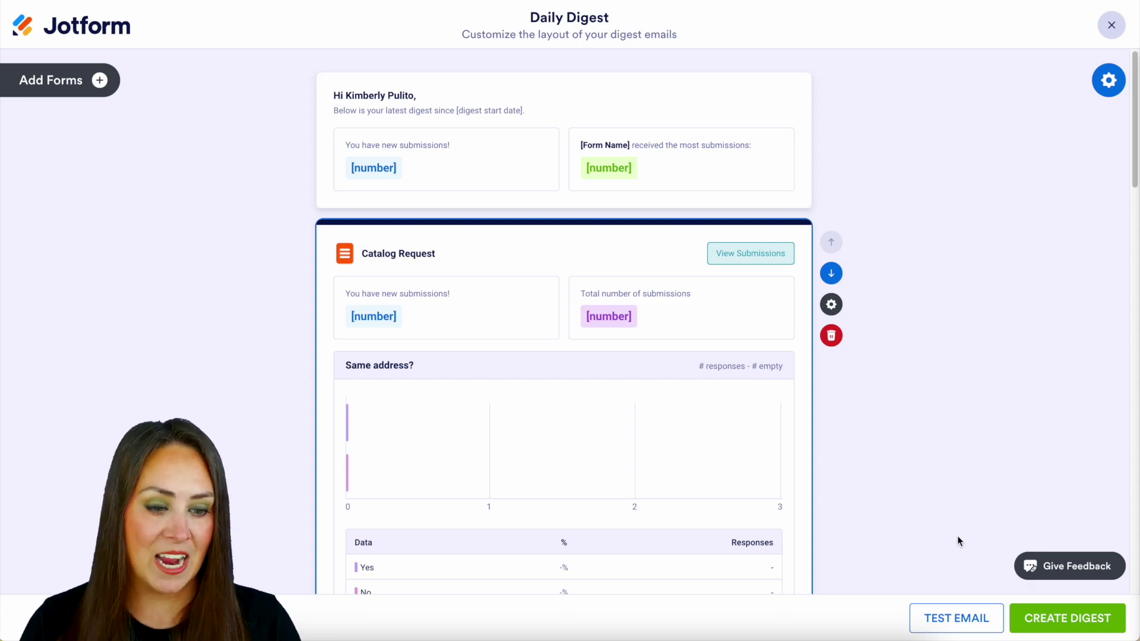
pyautogui.click(963, 615)
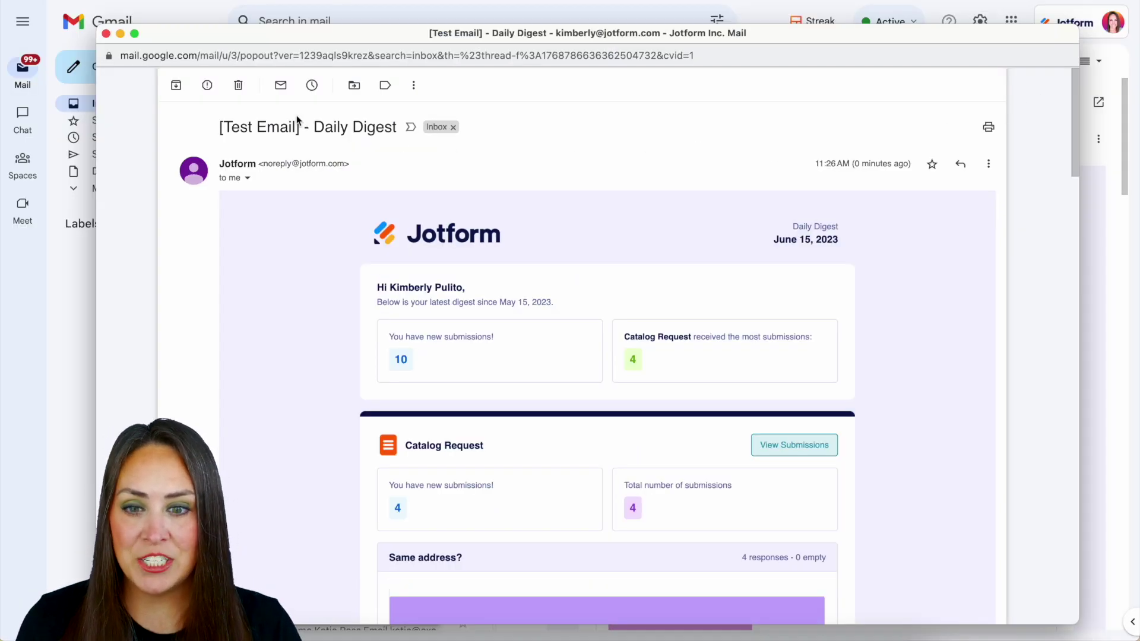
# - Highlight 'Daily Digest' in the test email's subject and review the chart and four Catalog Request submissions
pyautogui.moveTo(308, 127); pyautogui.dragTo(400, 130)
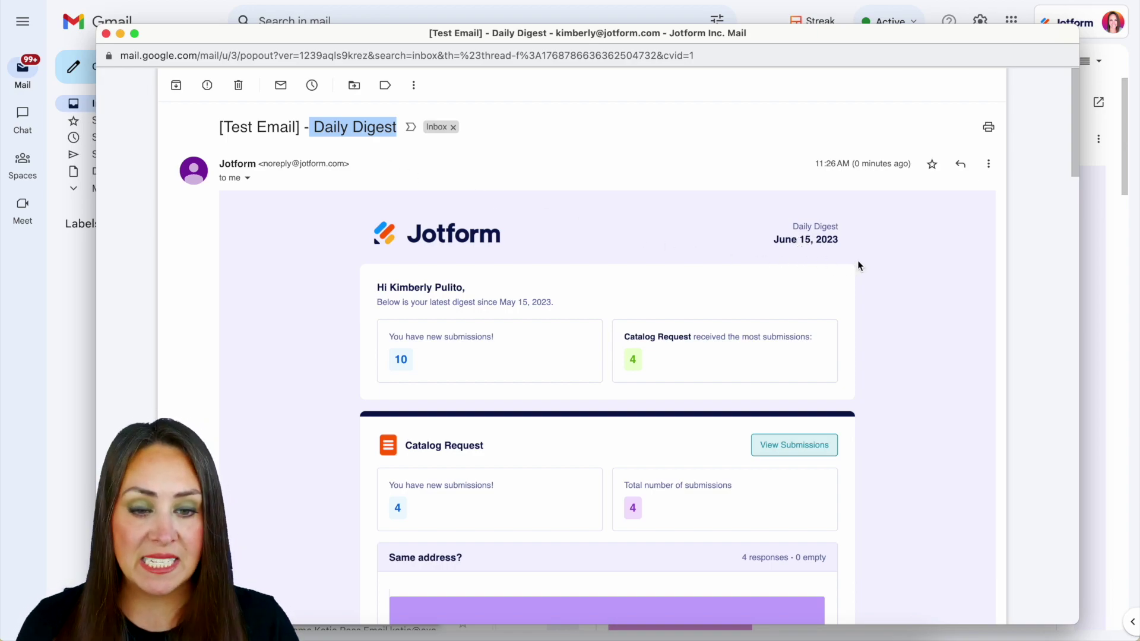
pyautogui.scroll(-4, 883, 260)
pyautogui.scroll(1, 882, 259)
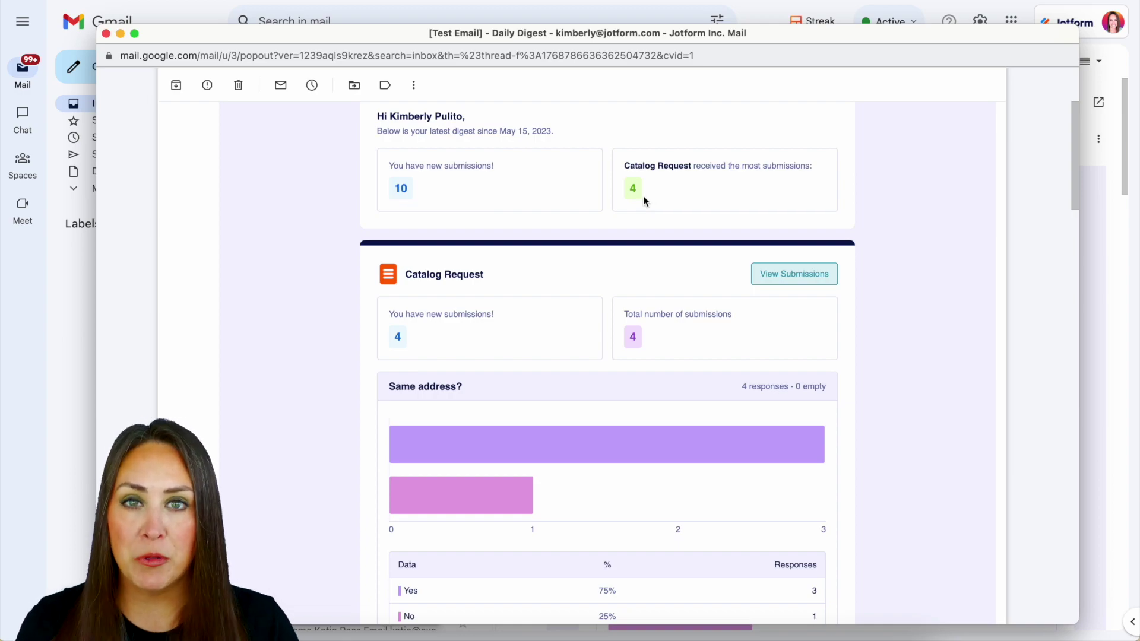
pyautogui.scroll(-1, 698, 195)
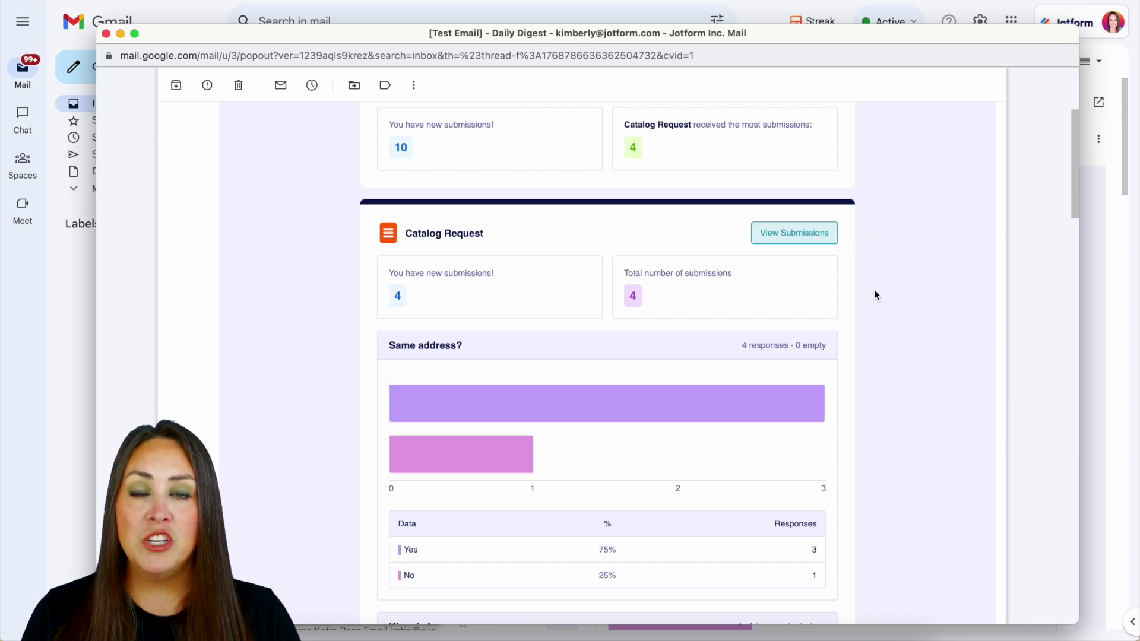
pyautogui.scroll(-3, 937, 320)
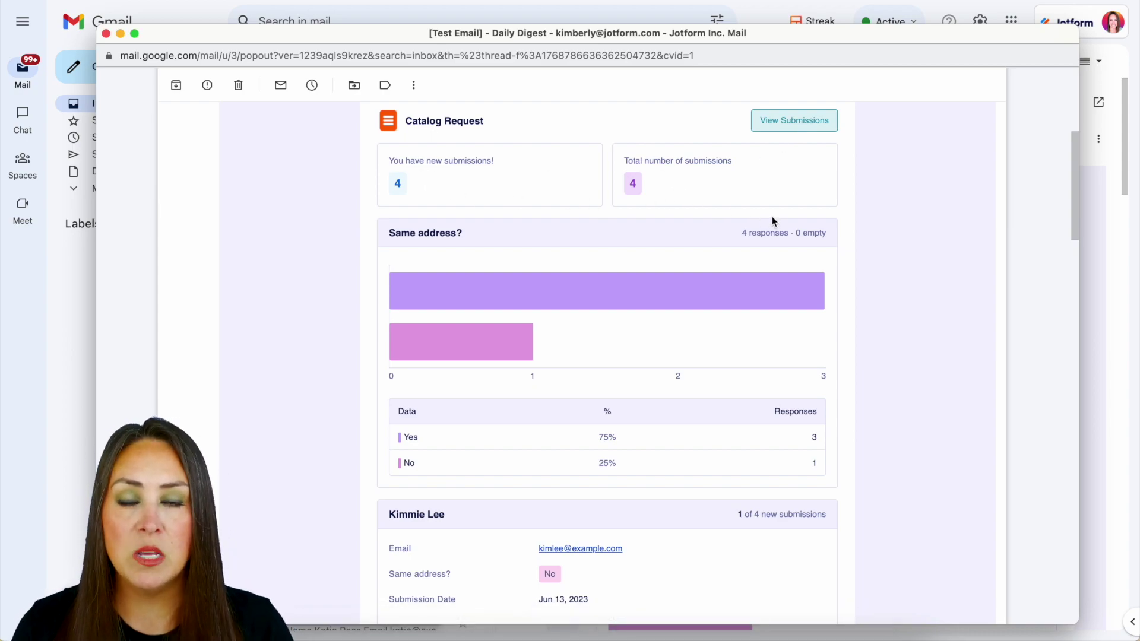
pyautogui.scroll(-3, 728, 232)
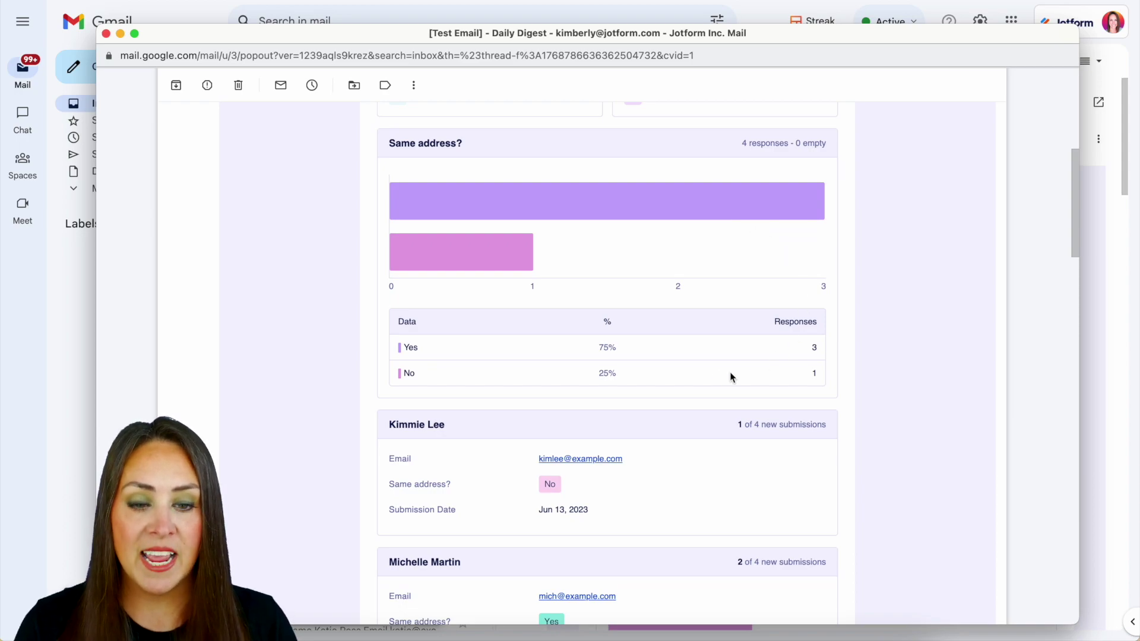
pyautogui.scroll(-8, 716, 371)
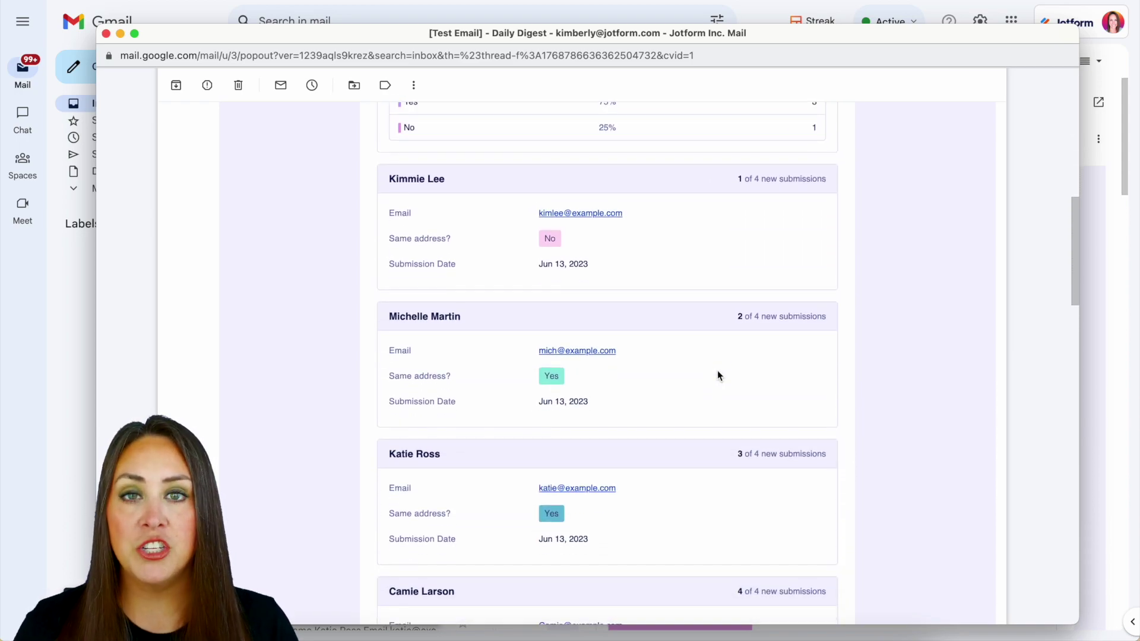
# - Scroll through the Form and Picture Attachments sections, down to the 3 new of 8 submissions
pyautogui.scroll(-15, 717, 371)
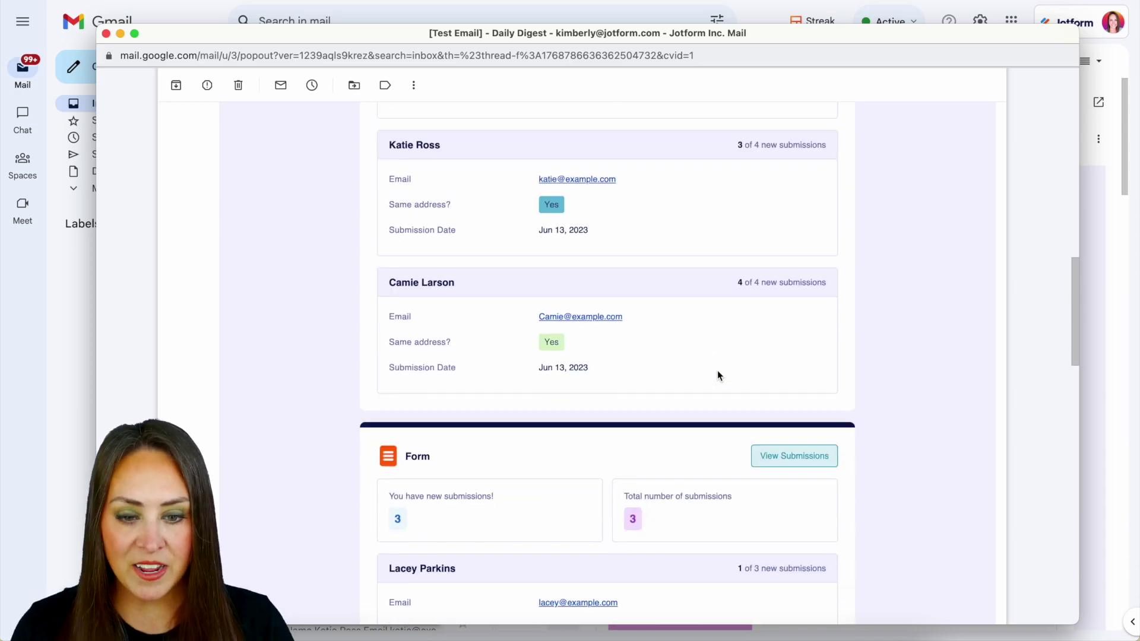
pyautogui.scroll(-4, 717, 372)
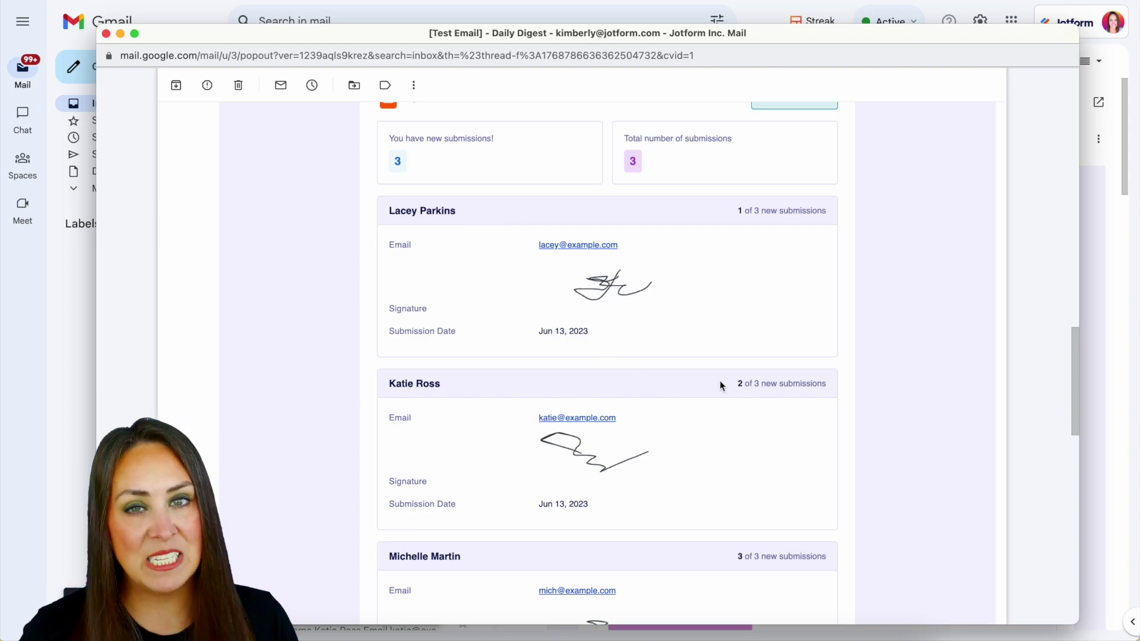
pyautogui.scroll(-15, 729, 359)
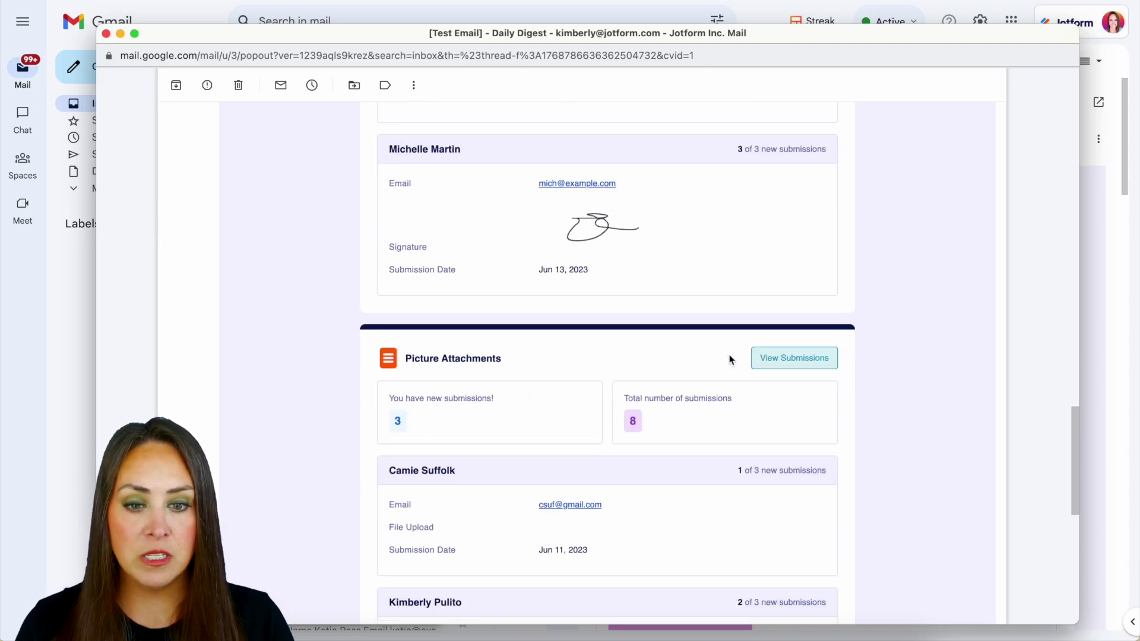
pyautogui.scroll(-5, 729, 354)
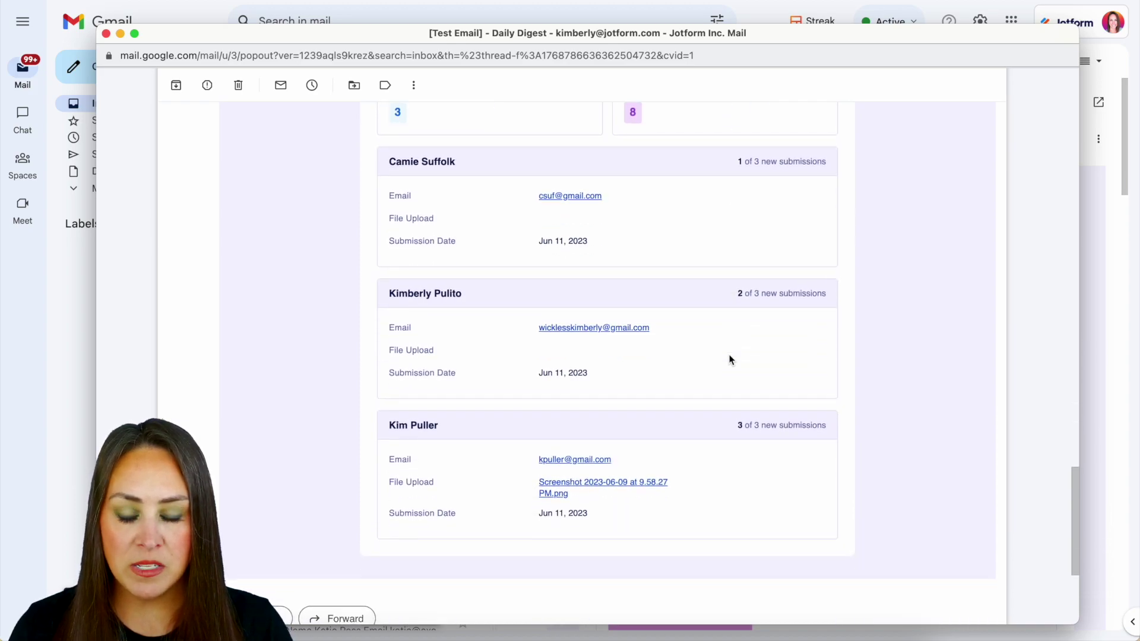